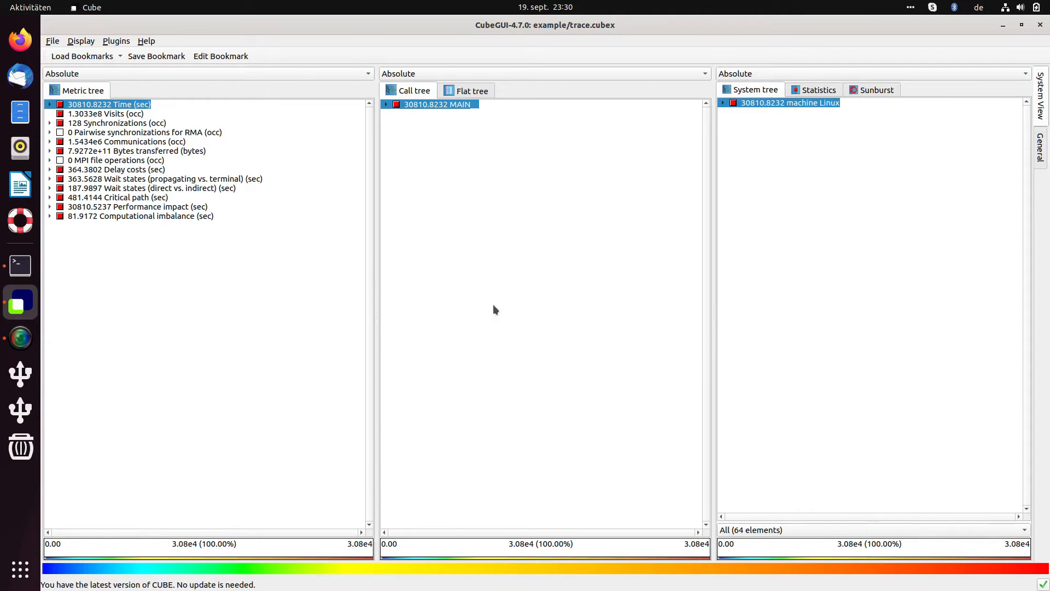
Step: Look through the display options and view the Load Bookmark and Edit Bookmarks dialogs, closing both without changes
left_click(88, 39)
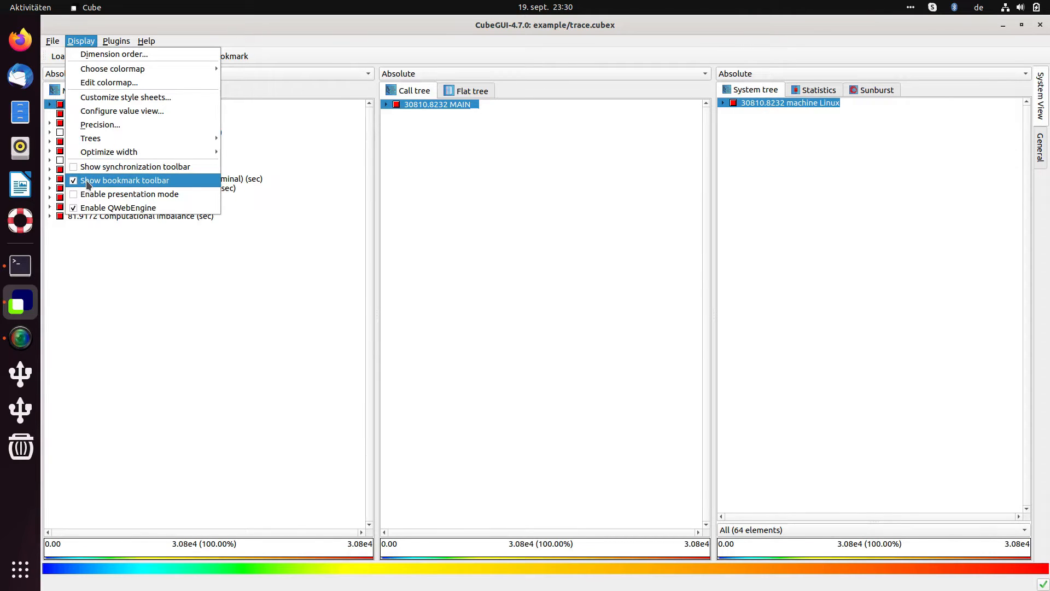
left_click(110, 252)
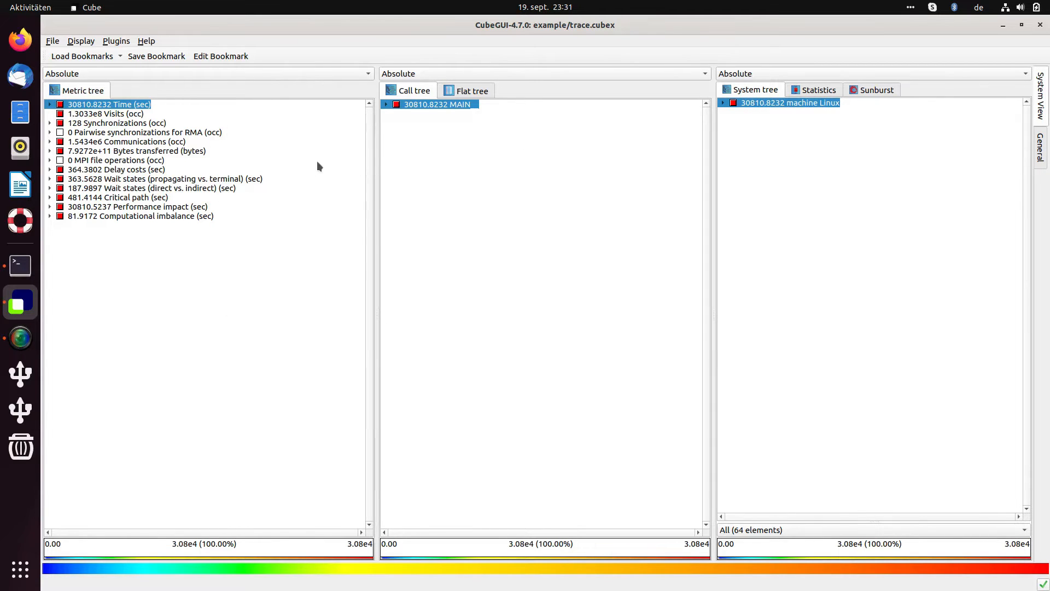
left_click(82, 56)
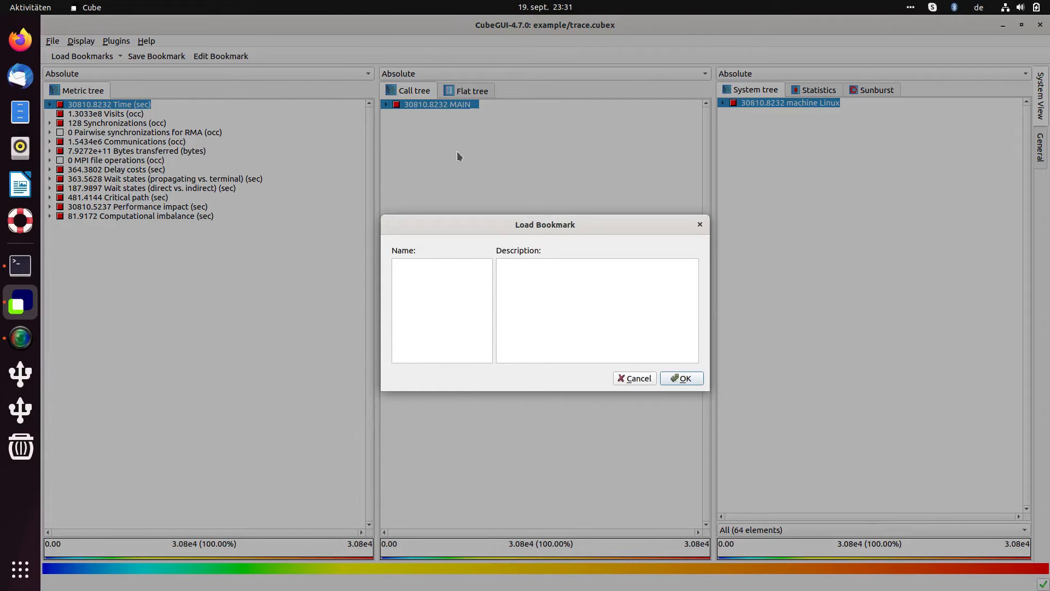
left_click_drag(567, 226, 559, 191)
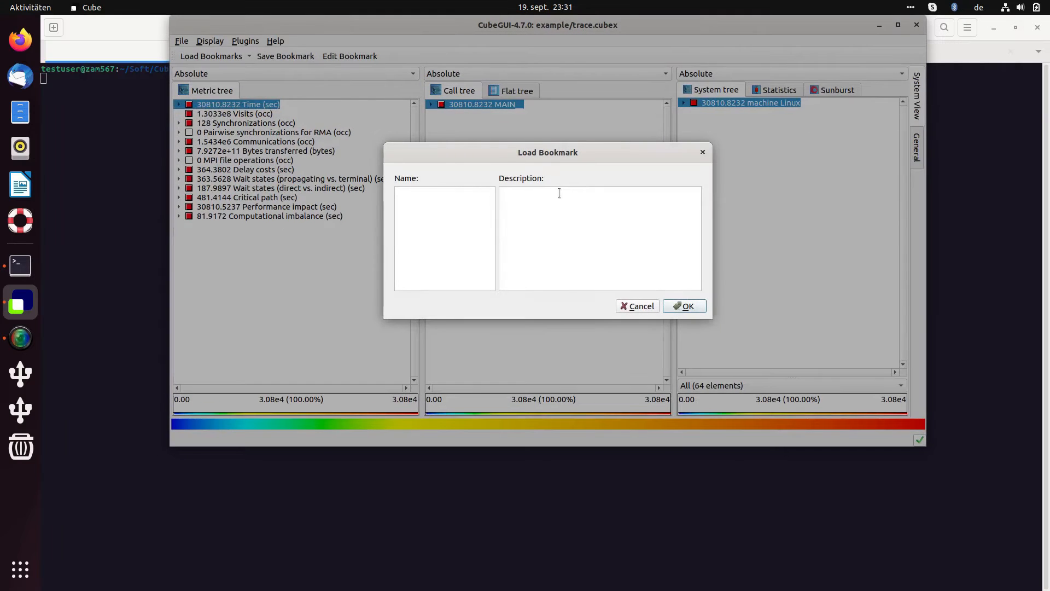
double_click(563, 26)
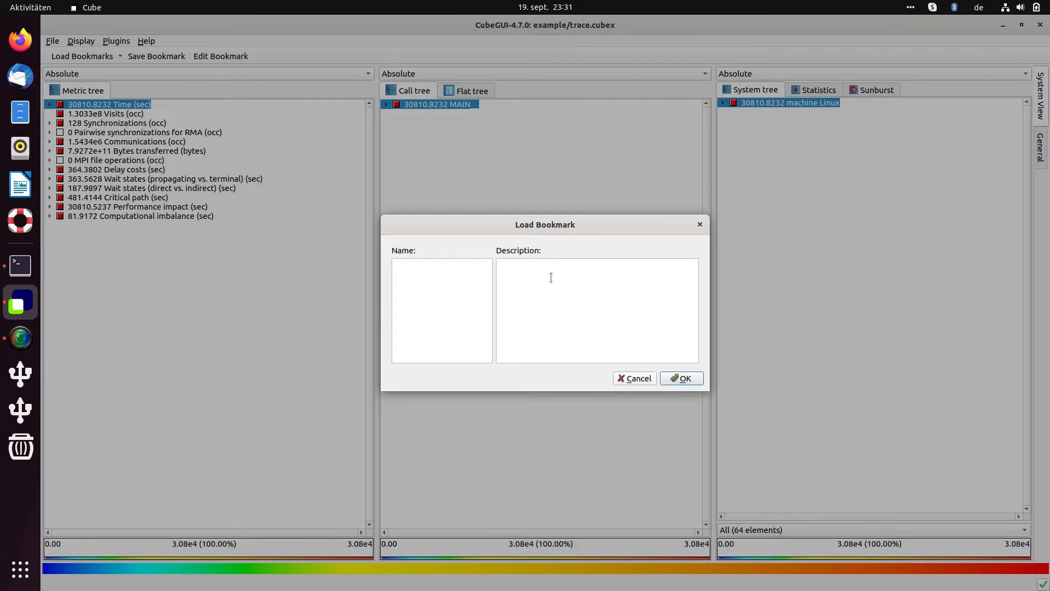
left_click(647, 378)
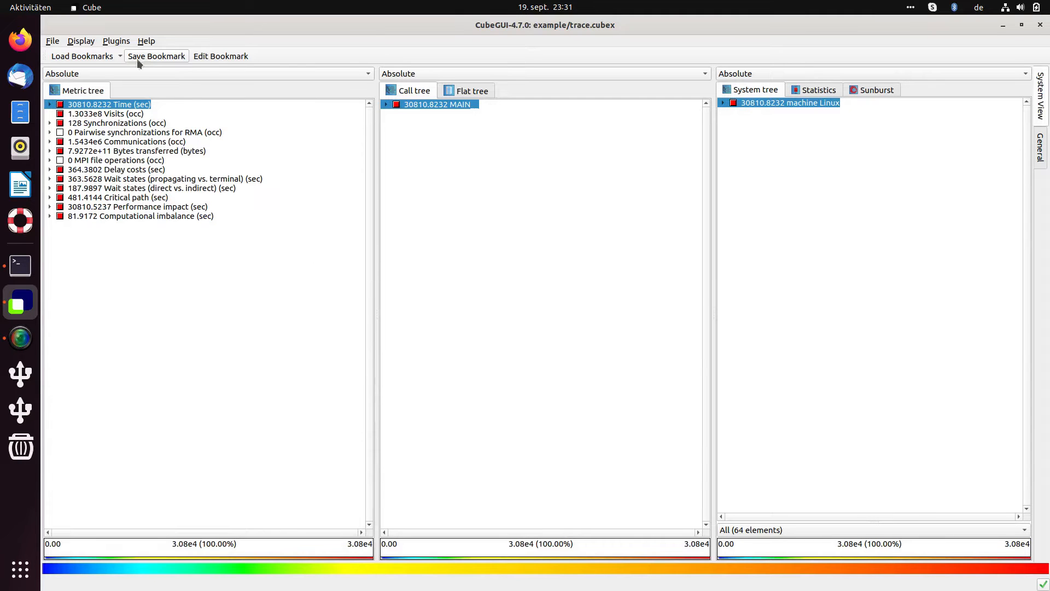
left_click(227, 56)
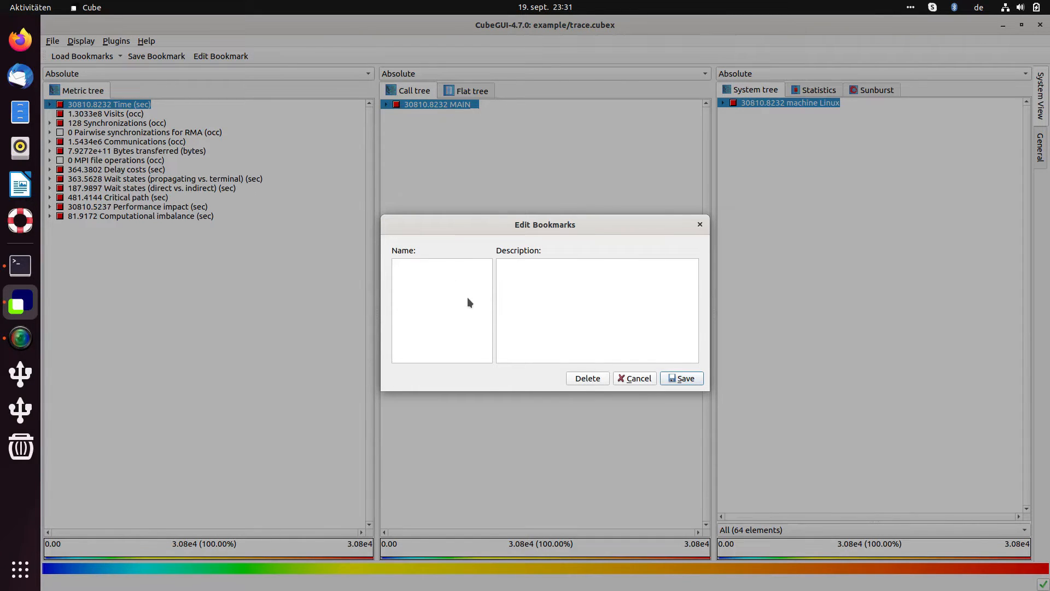
left_click(637, 378)
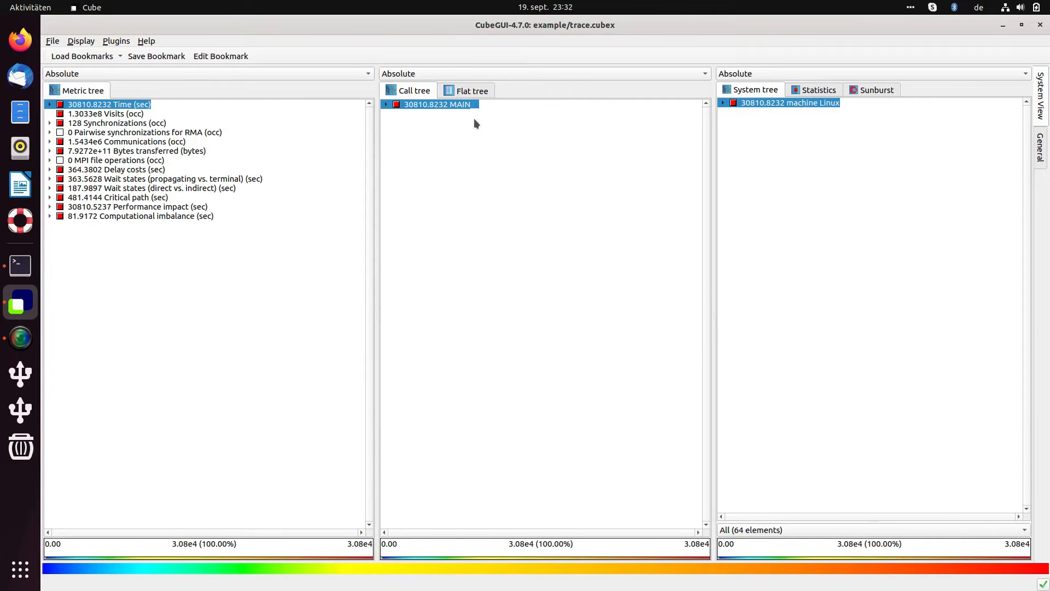
Step: Expand MAIN__ in the call tree and inspect the times of adi_, verify_, setup_mpi_ and initialize_
left_click(386, 104)
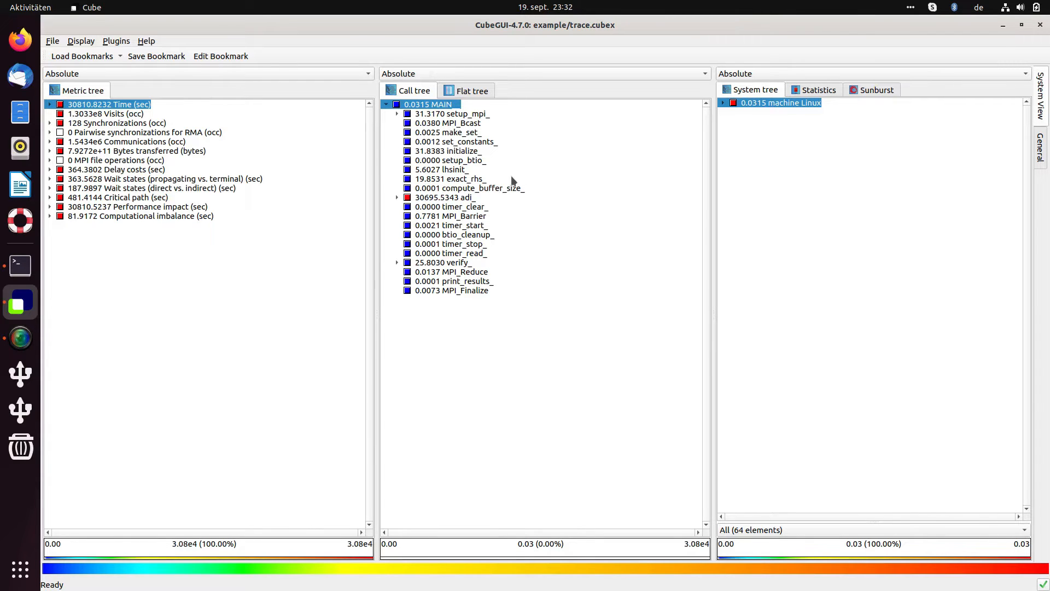
left_click(469, 198)
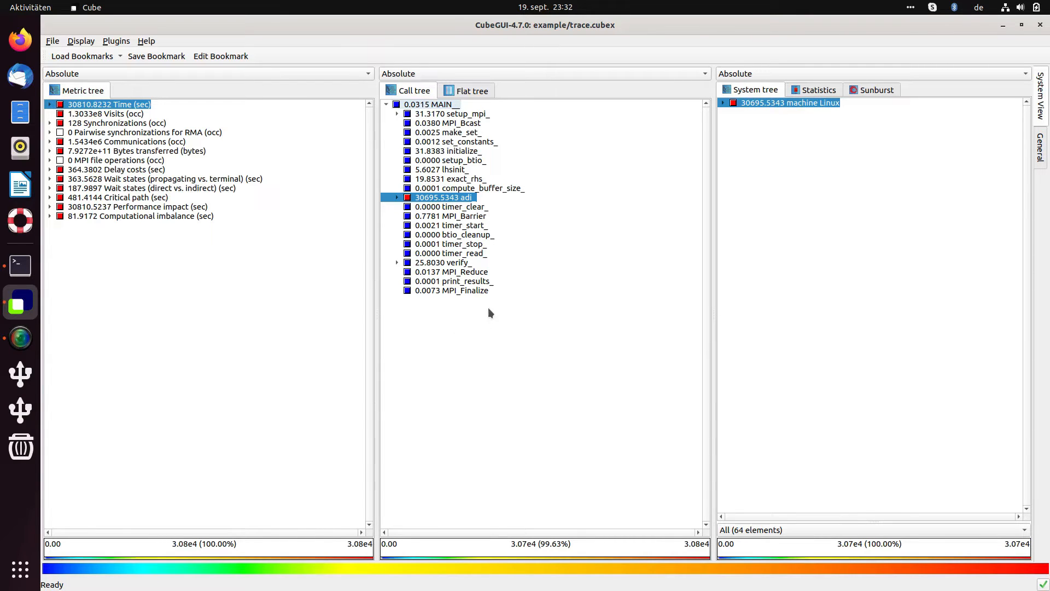
left_click(459, 264)
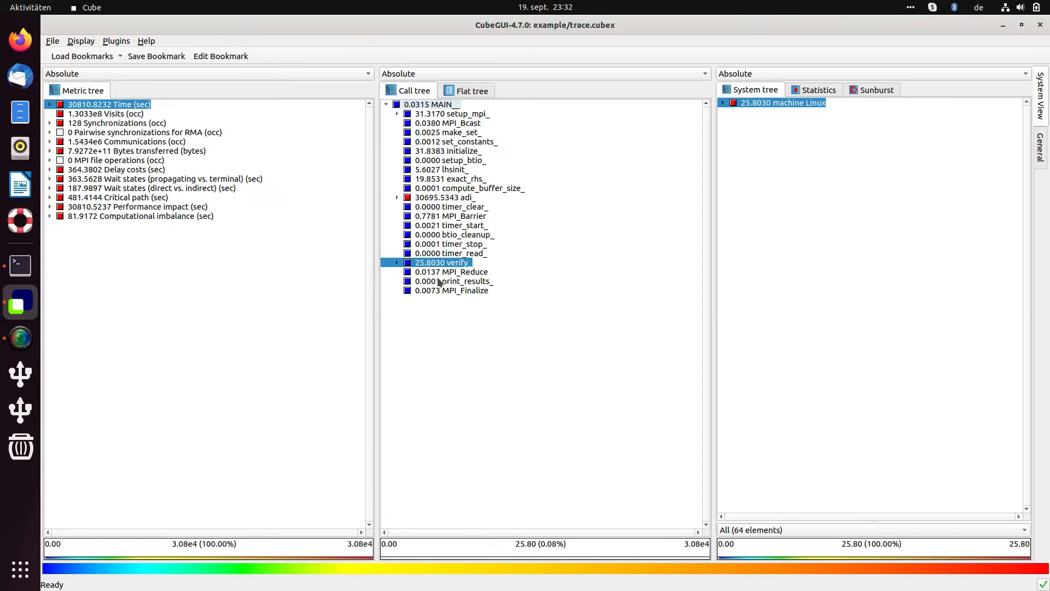
left_click(468, 116)
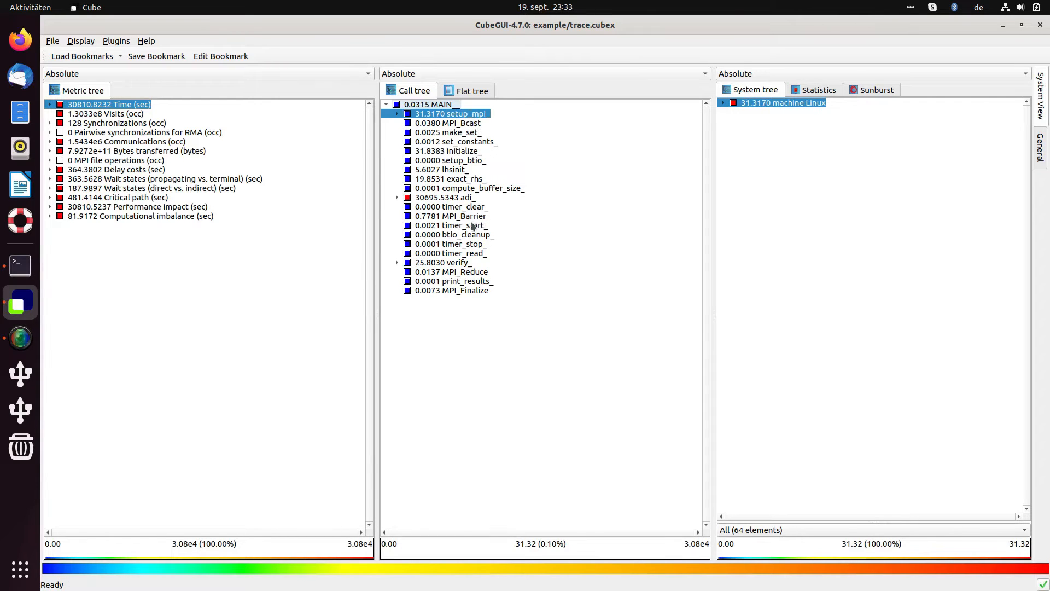
left_click(446, 156)
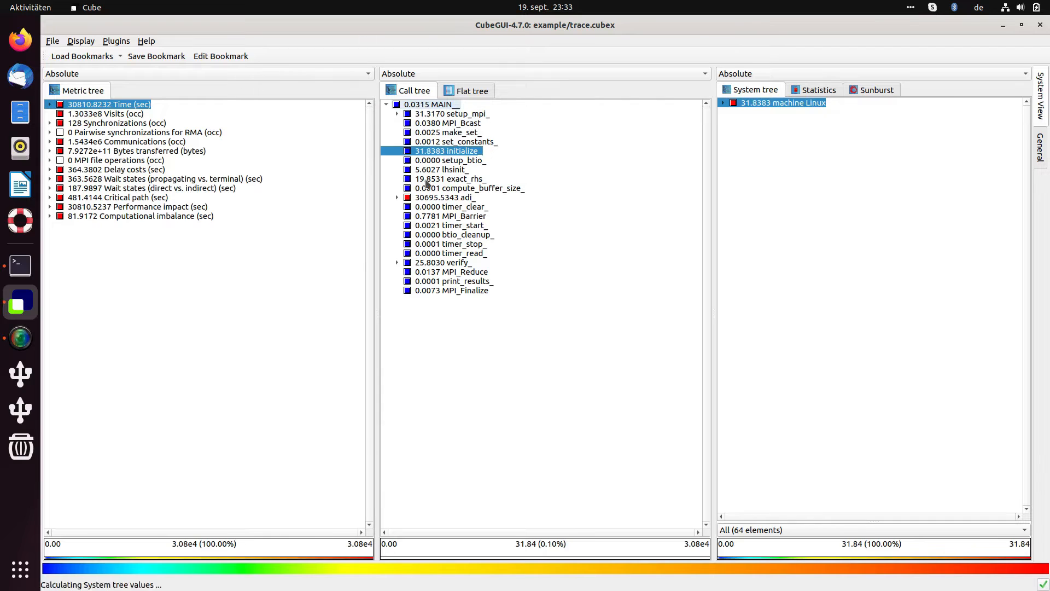
Step: Select exact_rhs_, verify_, initialize_ and setup_mpi_ together to view their combined time
left_click(462, 179)
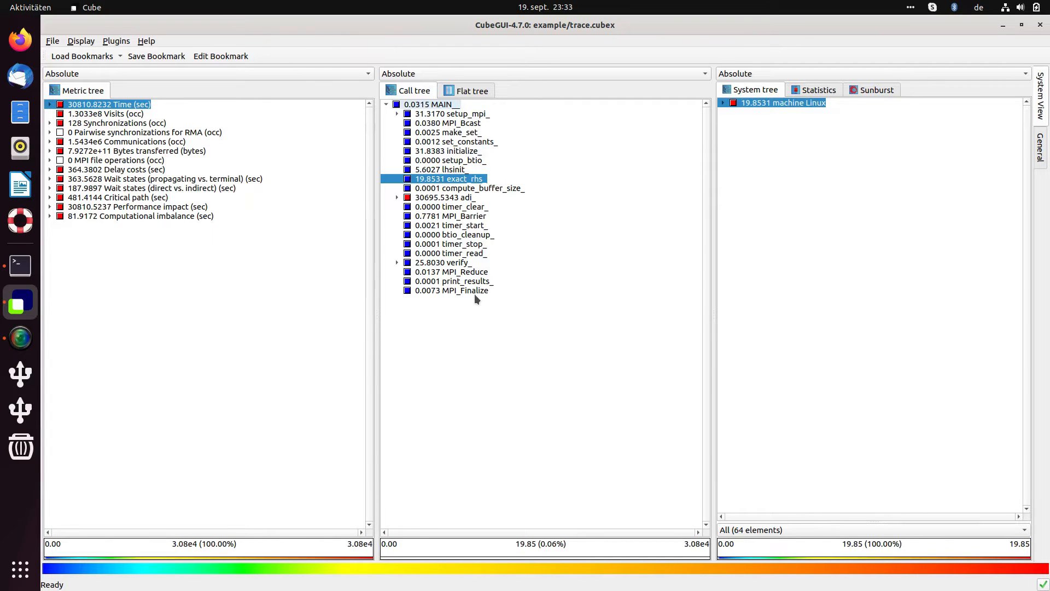
left_click(436, 262, "ctrl")
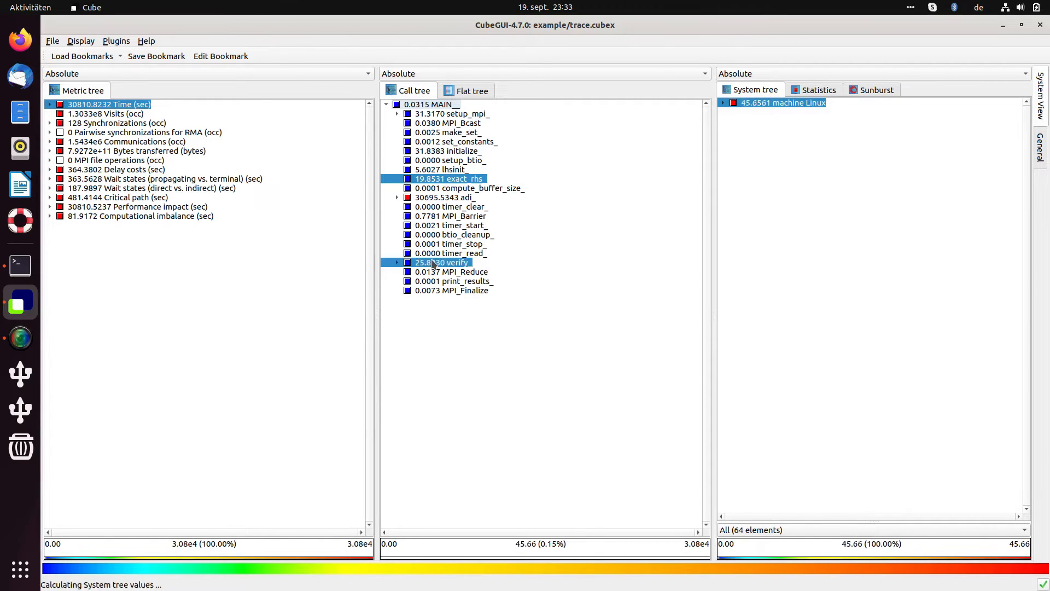
left_click(432, 151, "ctrl")
left_click(432, 114, "ctrl")
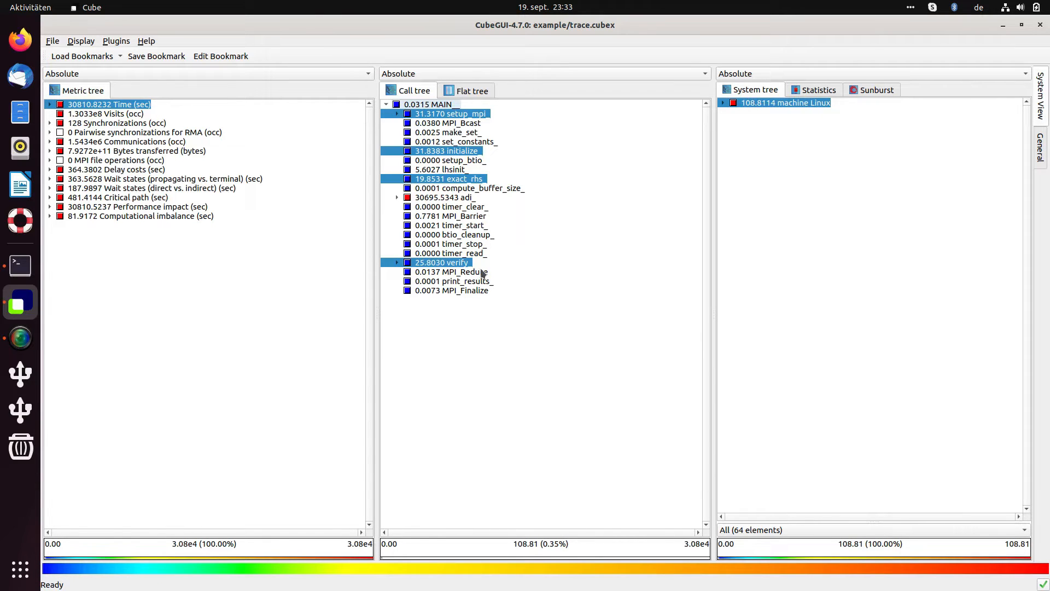
Step: Expand adi_ and inspect the times of its children copy_faces_, x_solve_, y_solve_, z_solve_ and add_
left_click(454, 281)
left_click(451, 198)
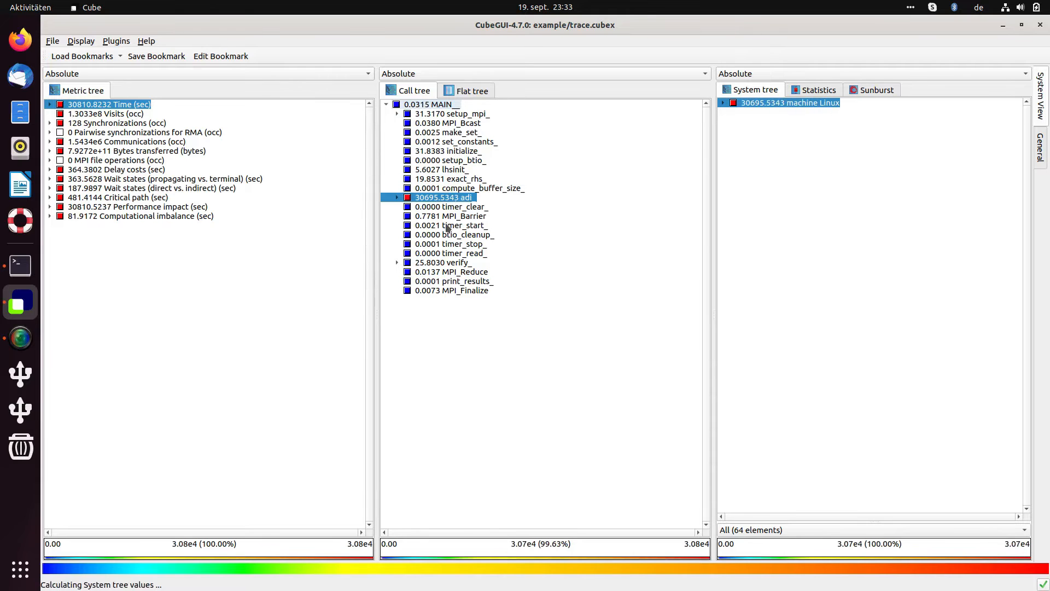
left_click(397, 198)
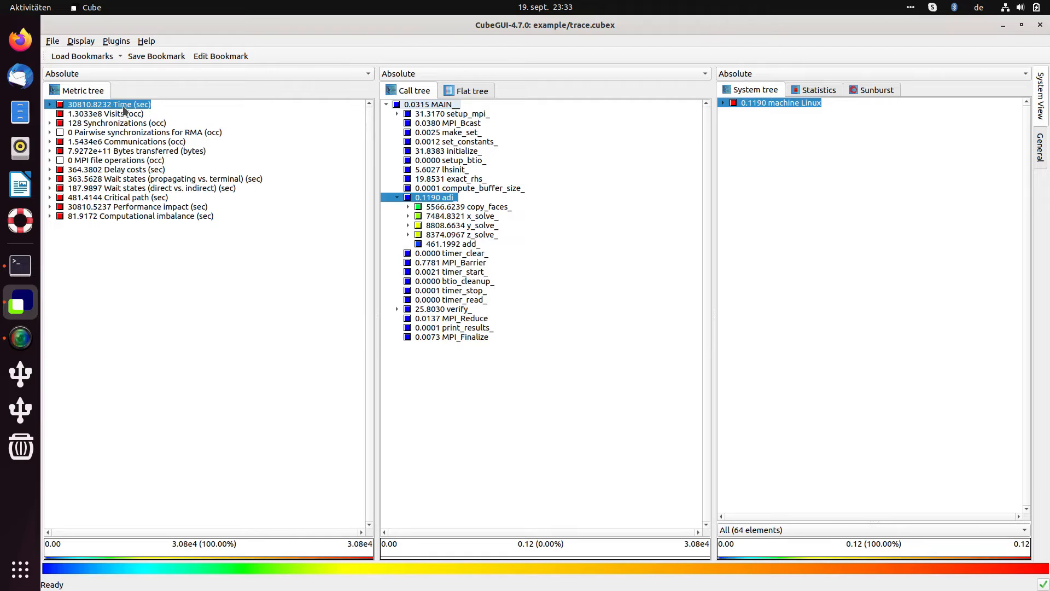
left_click(453, 206)
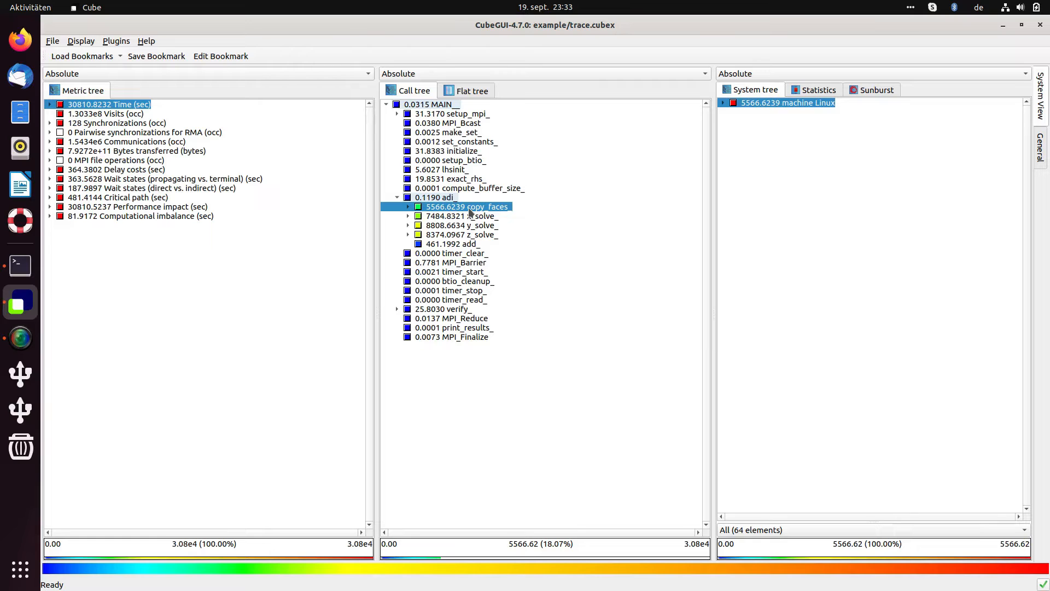
left_click(466, 218)
left_click(469, 226)
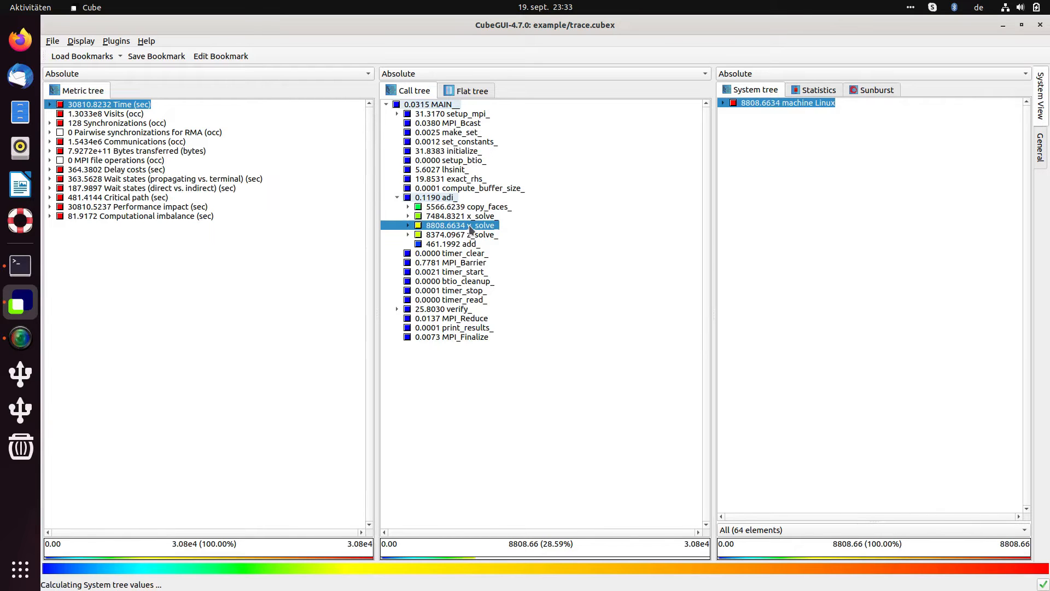
left_click(467, 235)
left_click(441, 245)
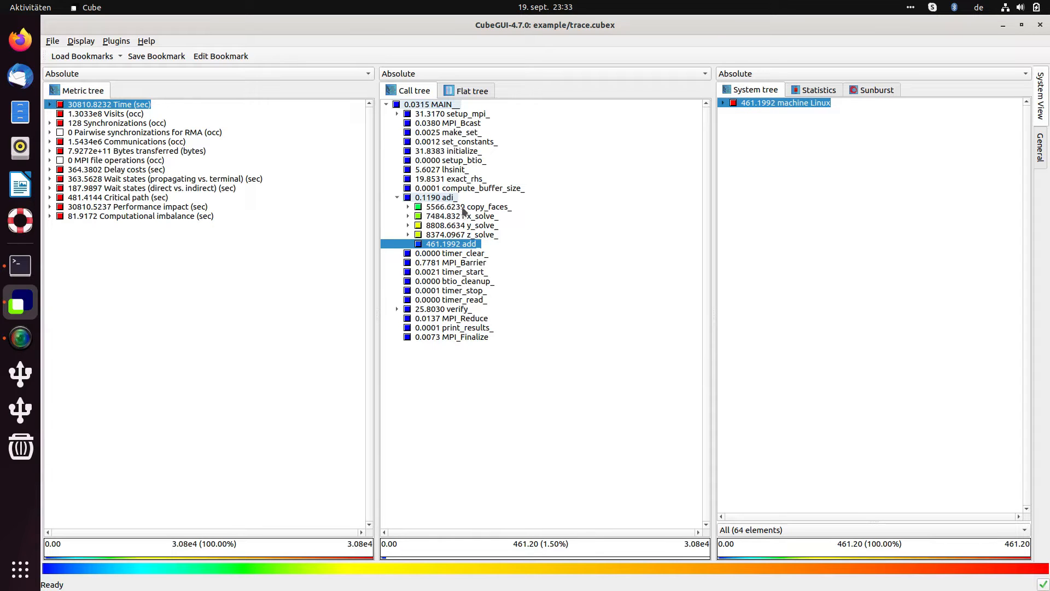
Step: Expand copy_faces_ under both adi_ and verify_, and inspect the calls inside the verify_ branch down to compute_rhs_
left_click(449, 208)
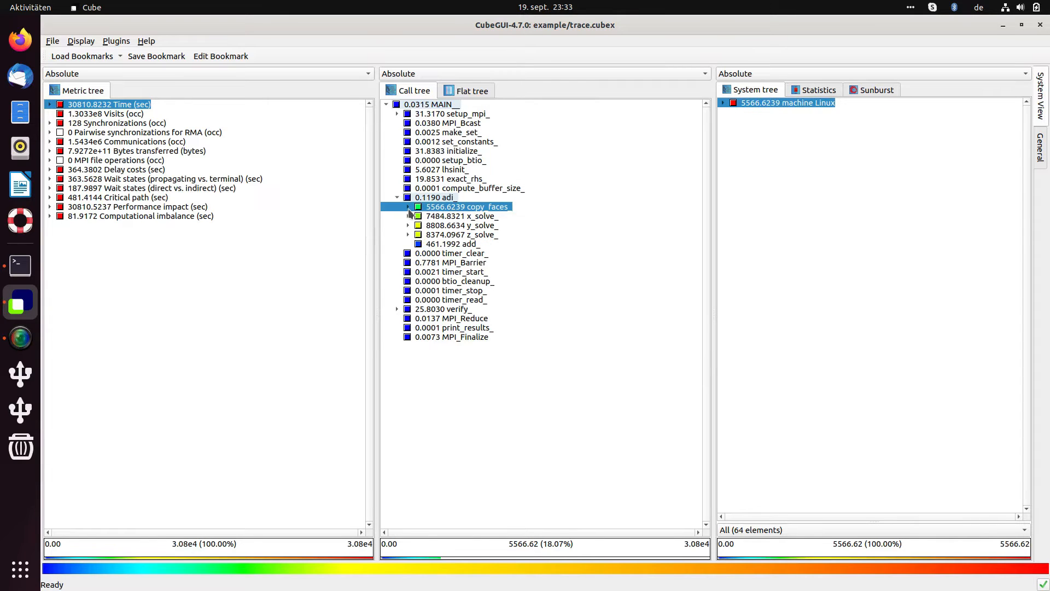
left_click(408, 208)
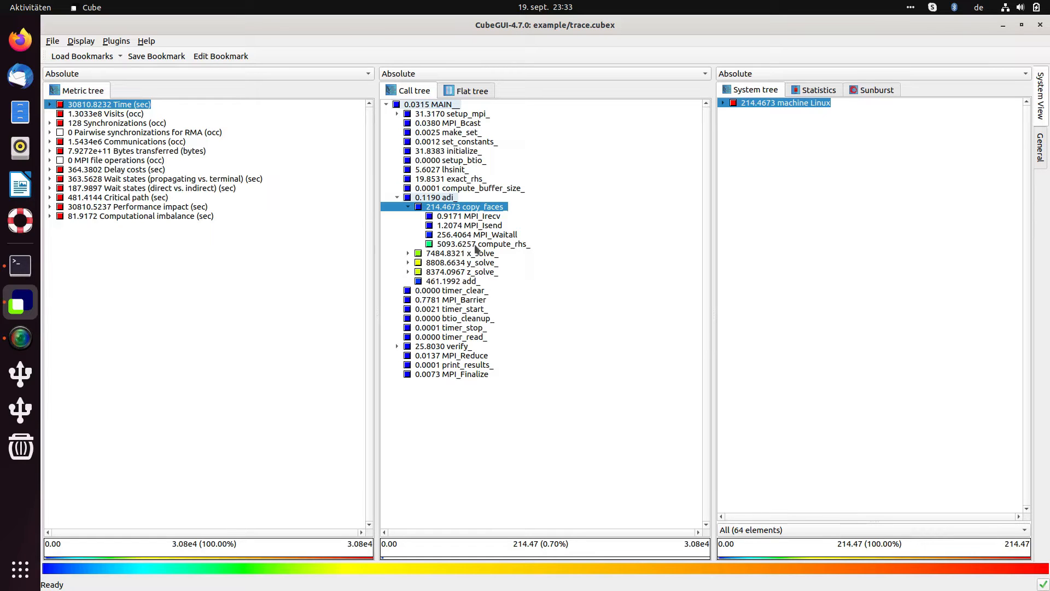
left_click(397, 347)
left_click(465, 366)
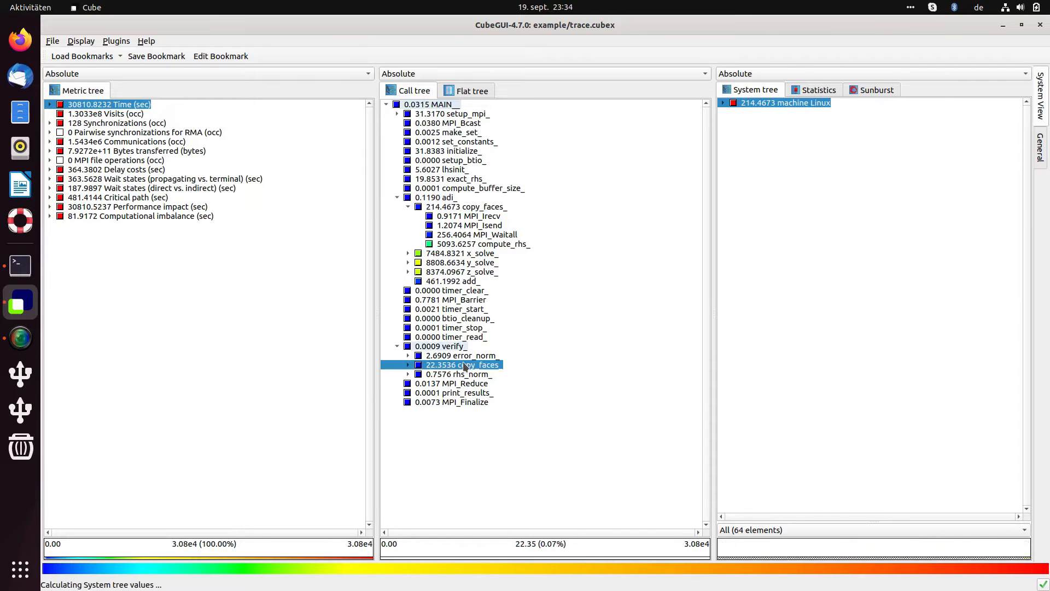
left_click(409, 365)
left_click(490, 384)
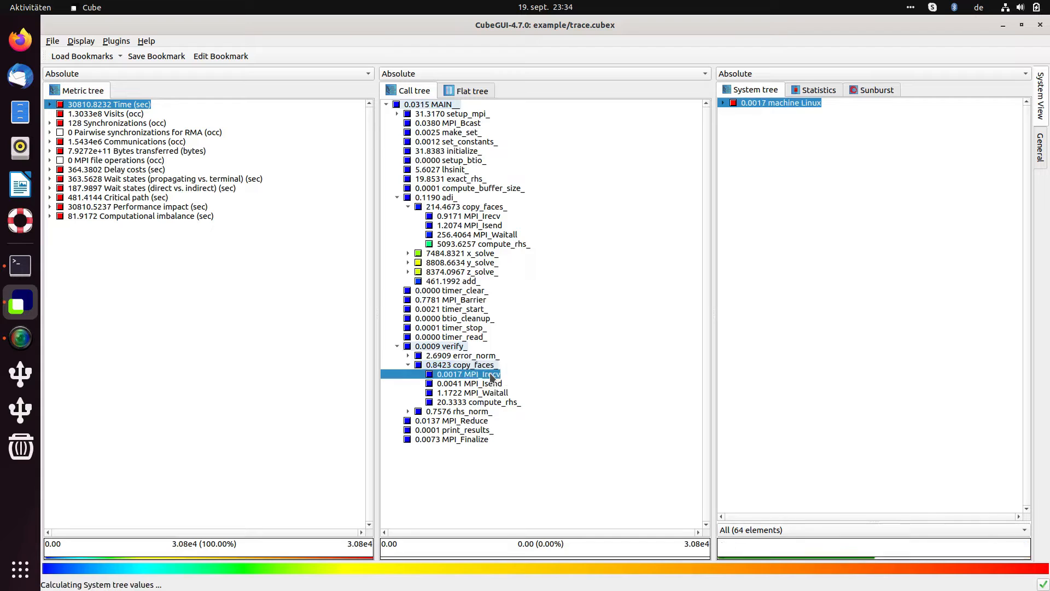
left_click(491, 393)
left_click(490, 402)
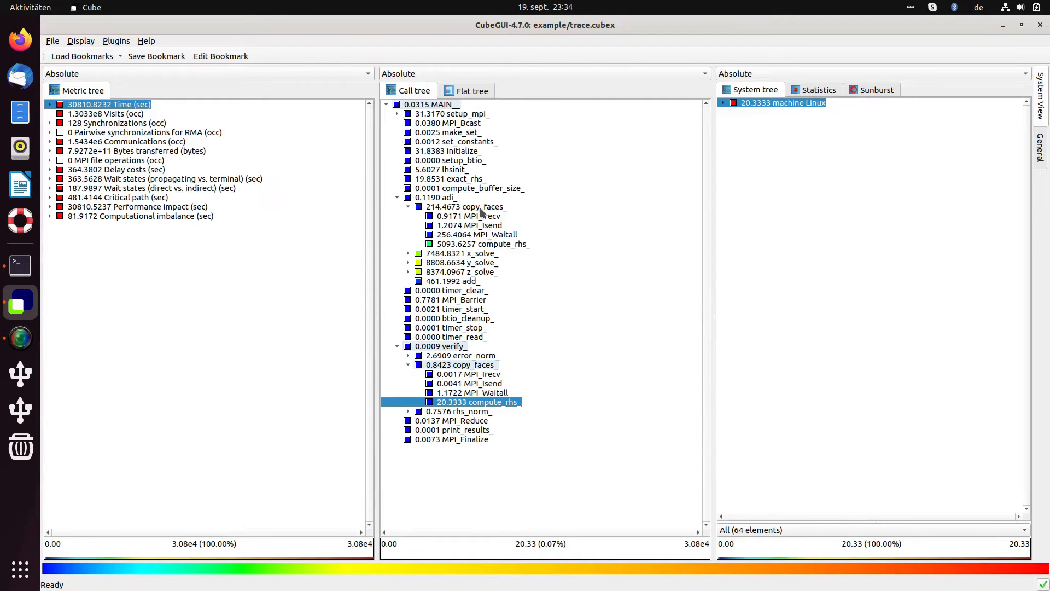
Step: Show the info for copy_faces_ under adi_ in a widened view and compare its source file with that of copy_faces_ under verify_
left_click(482, 210)
right_click(484, 209)
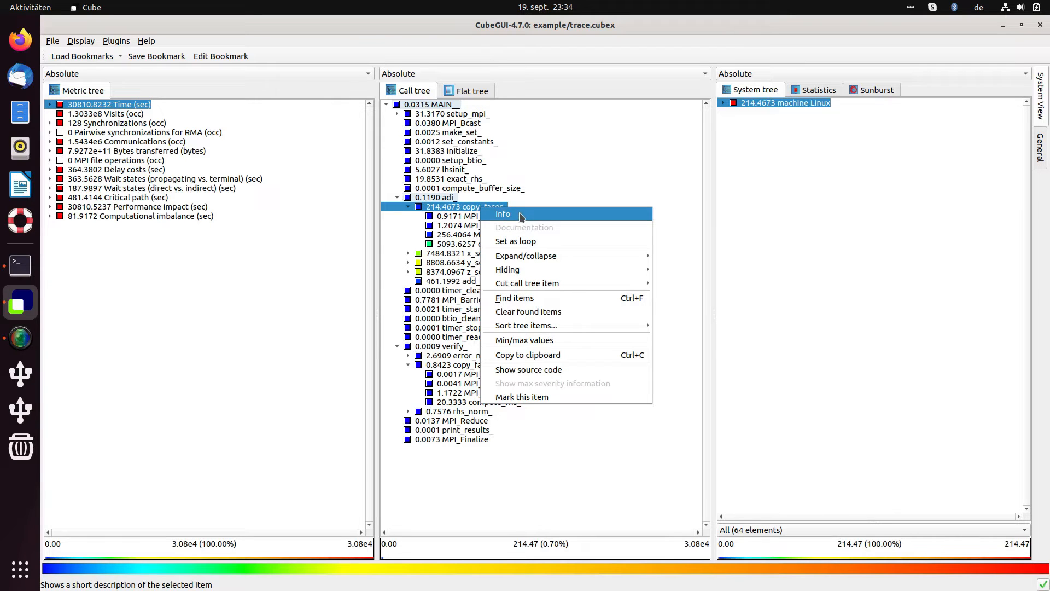
left_click(540, 216)
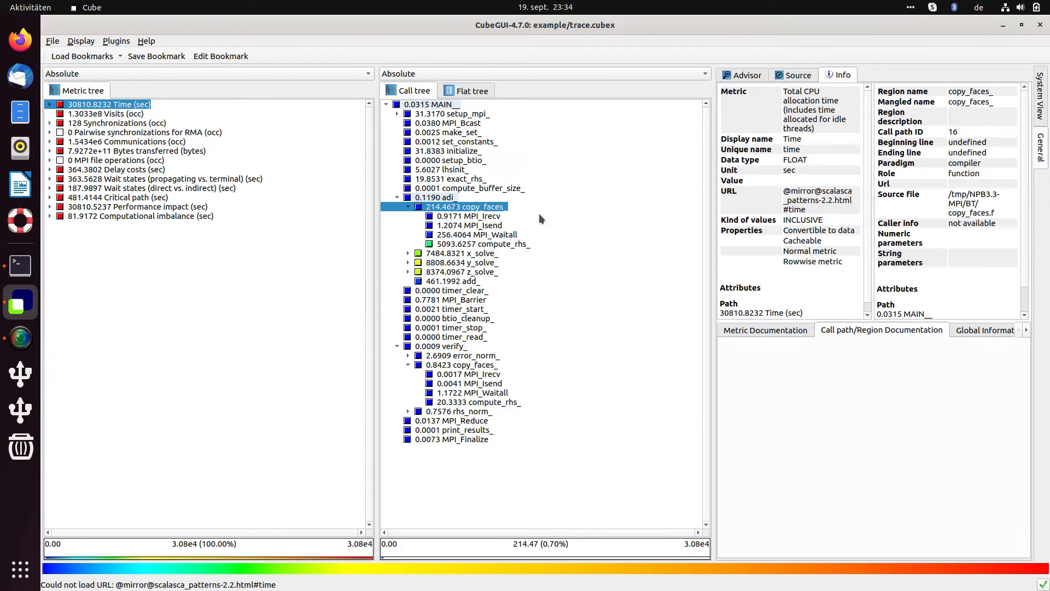
left_click_drag(379, 204, 273, 197)
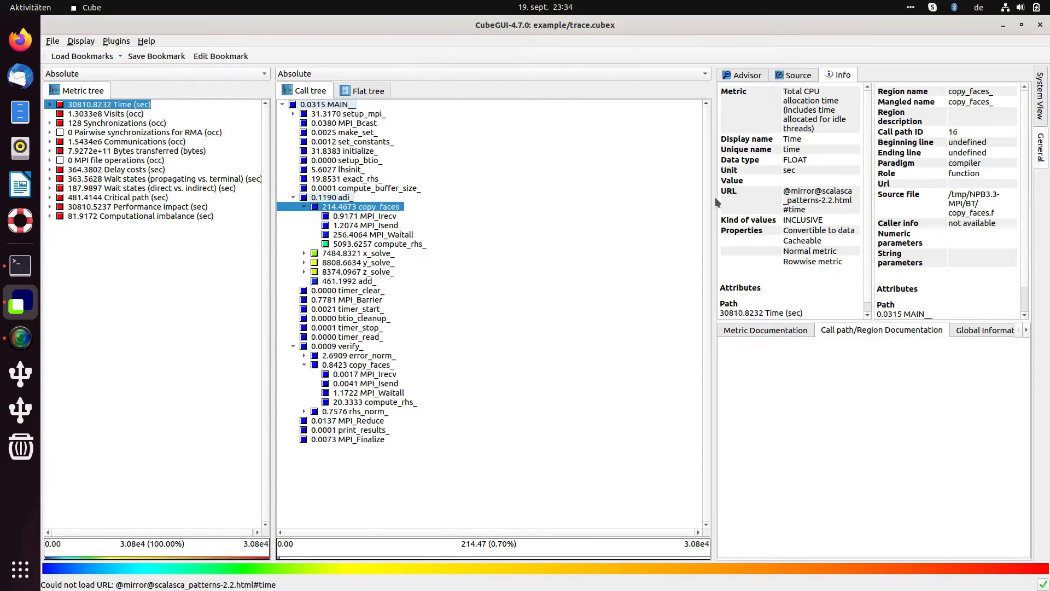
left_click_drag(709, 198, 528, 213)
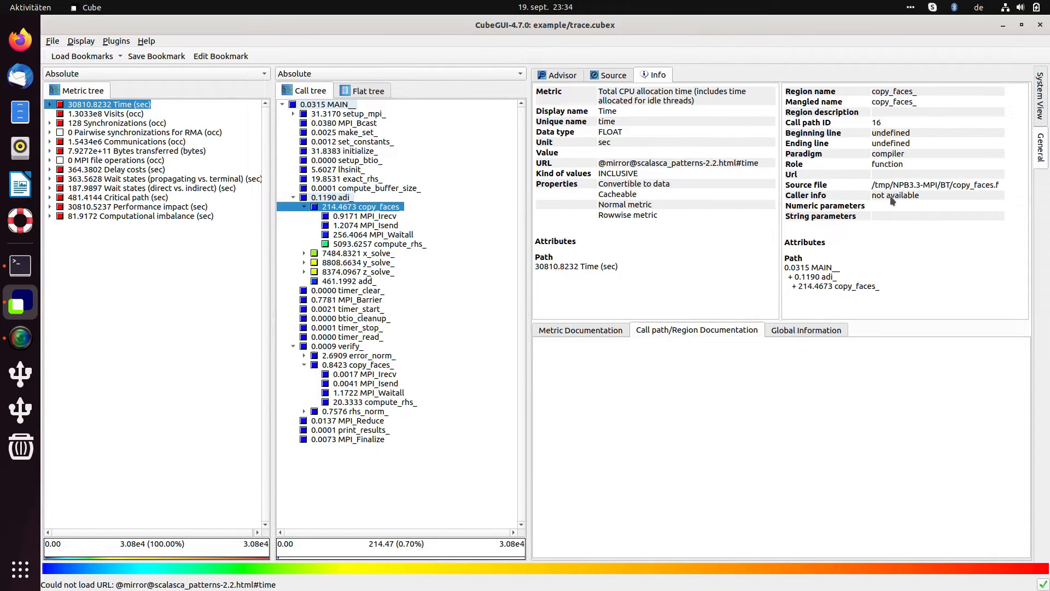
left_click_drag(874, 187, 959, 188)
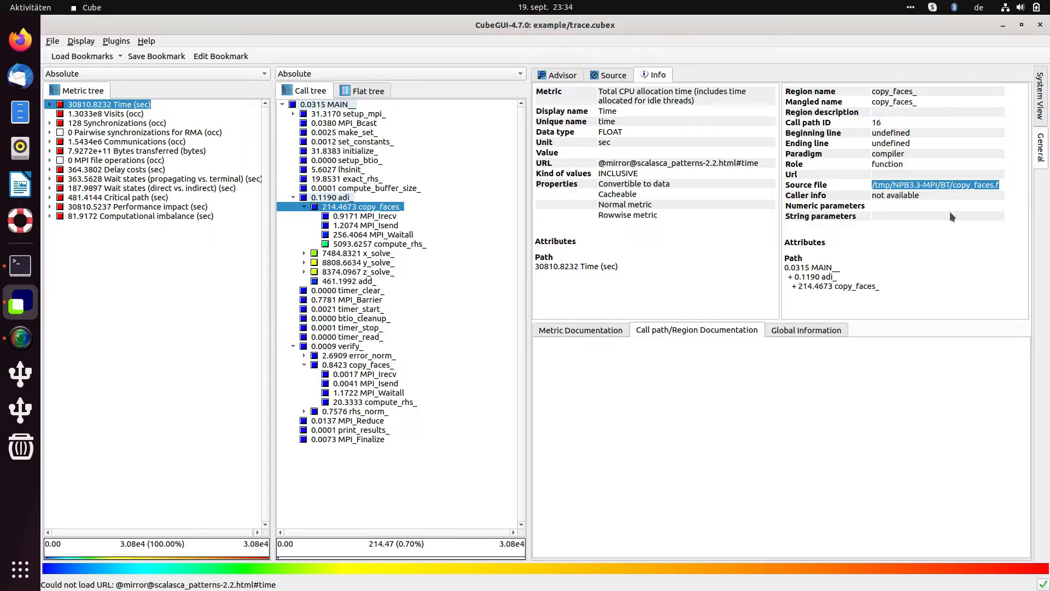
left_click(365, 365)
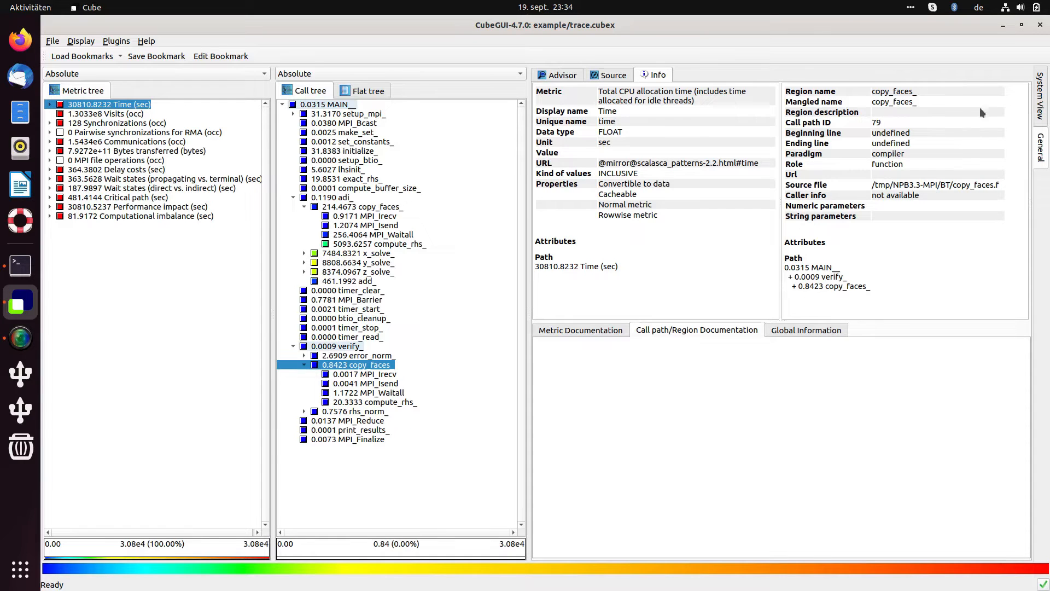
Step: Return to the system view, collapse copy_faces_ under adi_ and verify_, and select the one under adi_
left_click(1041, 98)
left_click_drag(533, 158, 546, 159)
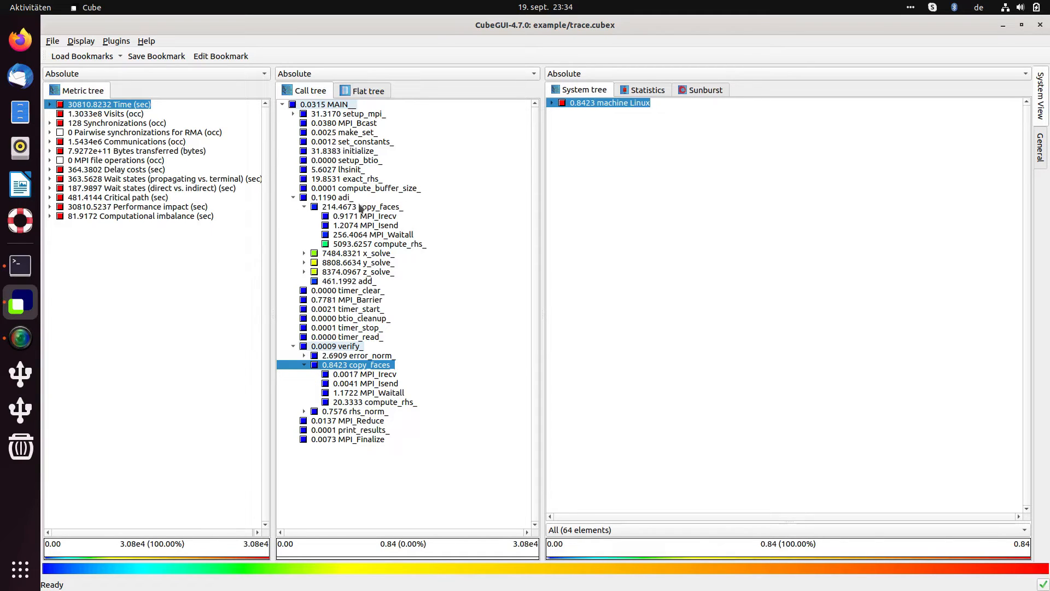
left_click(304, 207)
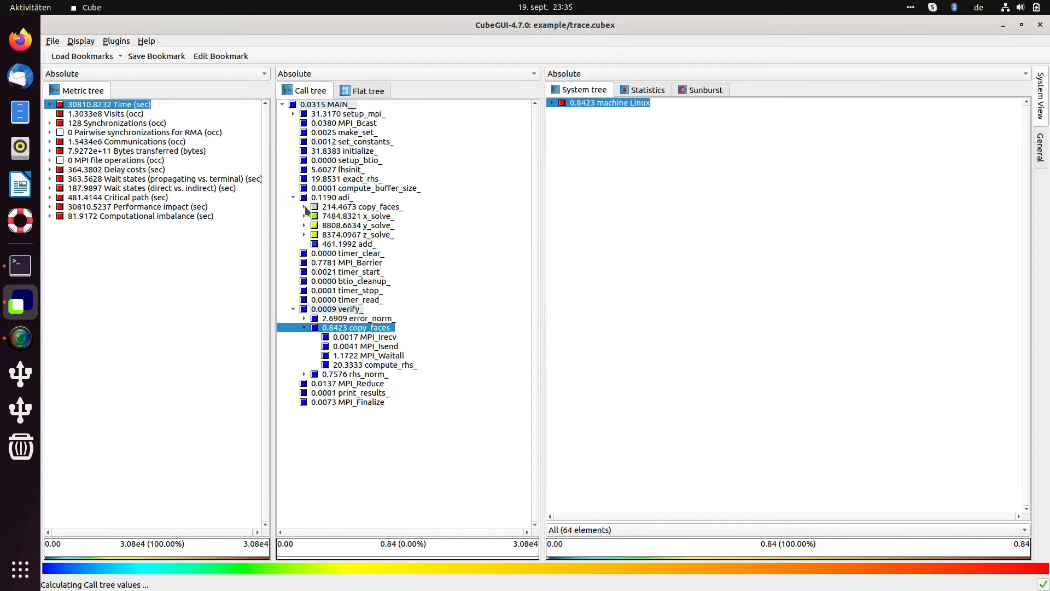
left_click(304, 327)
left_click(339, 208)
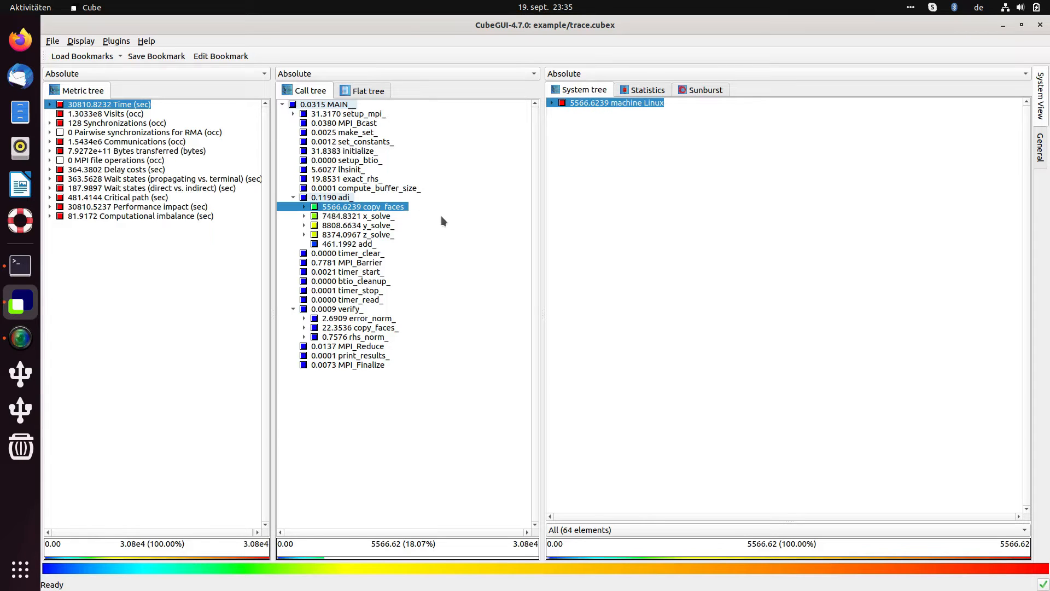
Step: Compare copy_faces_ under verify_ with the one under adi_, and expand the whole system tree down to MPI ranks for the adi_ one
left_click(339, 328)
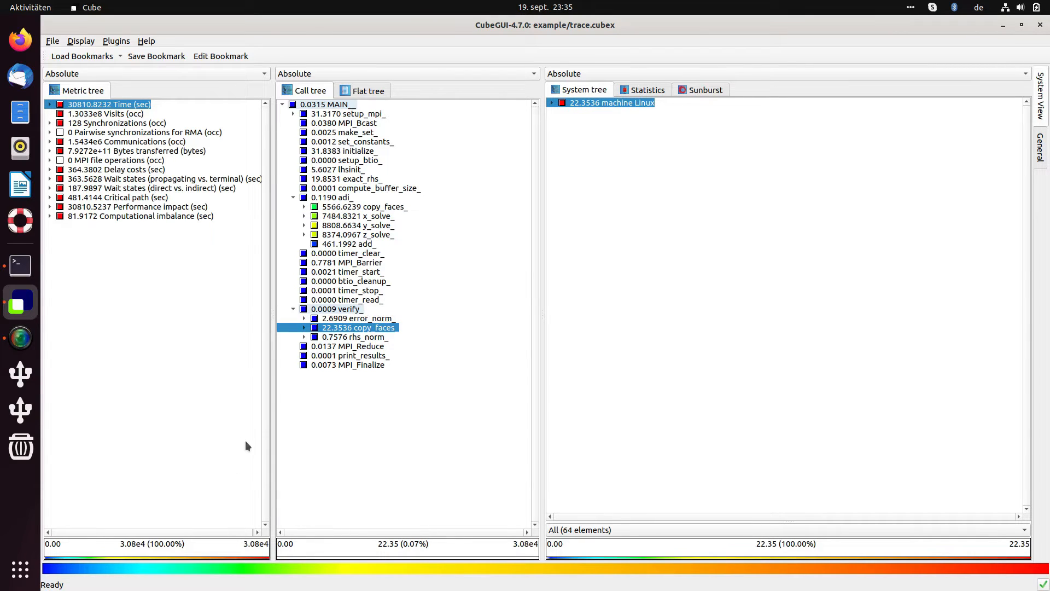
left_click(368, 208)
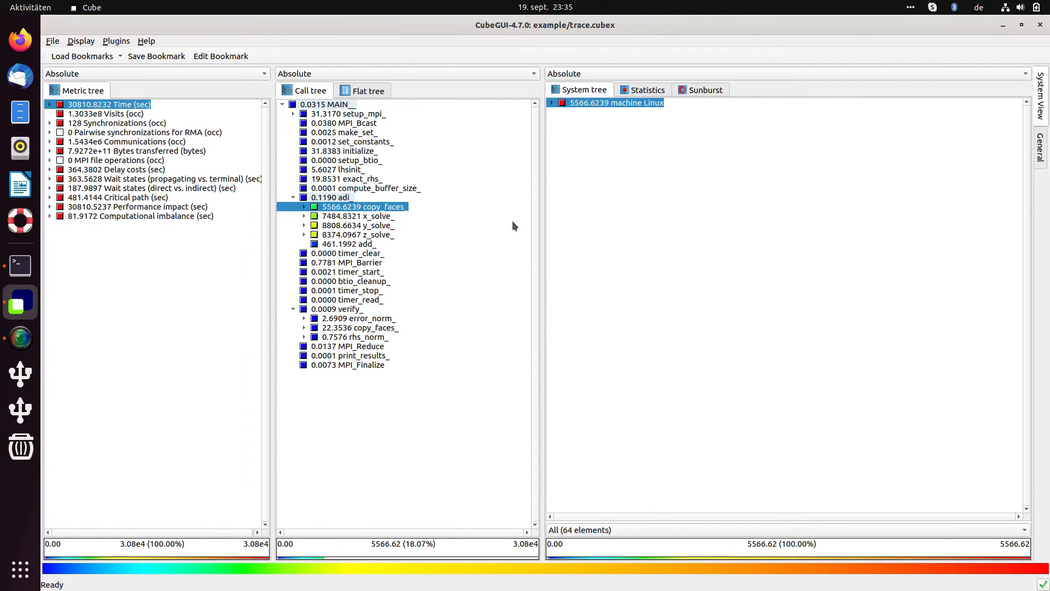
left_click(553, 103)
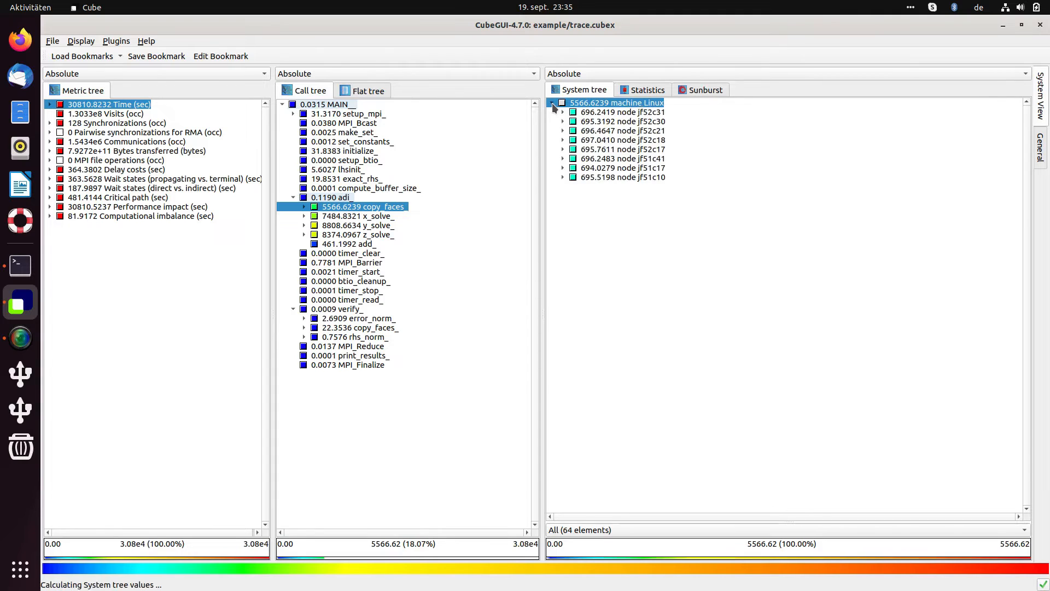
right_click(585, 121)
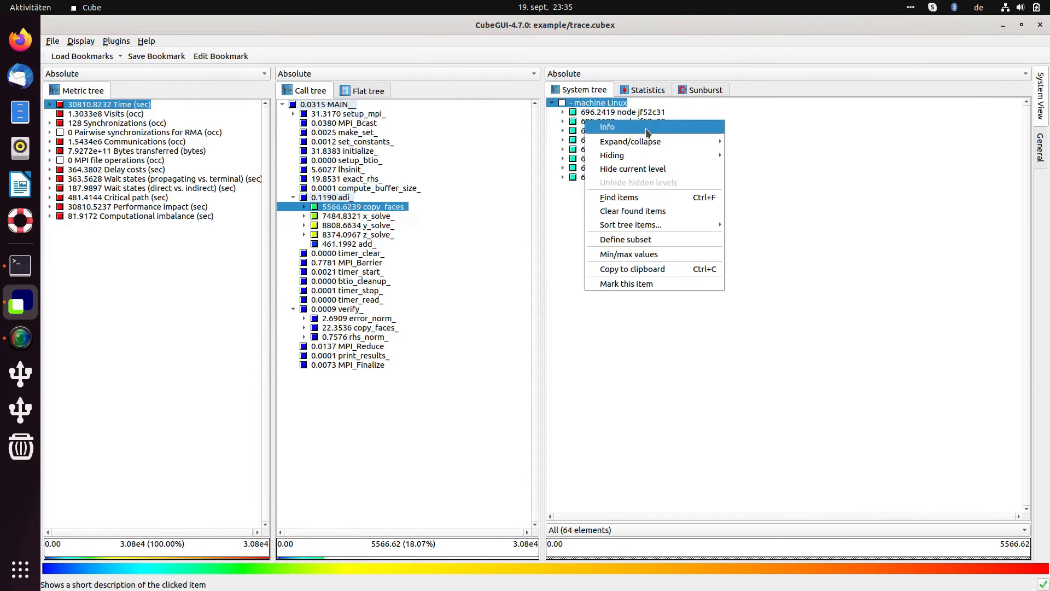
mouse_move(684, 142)
left_click(739, 143)
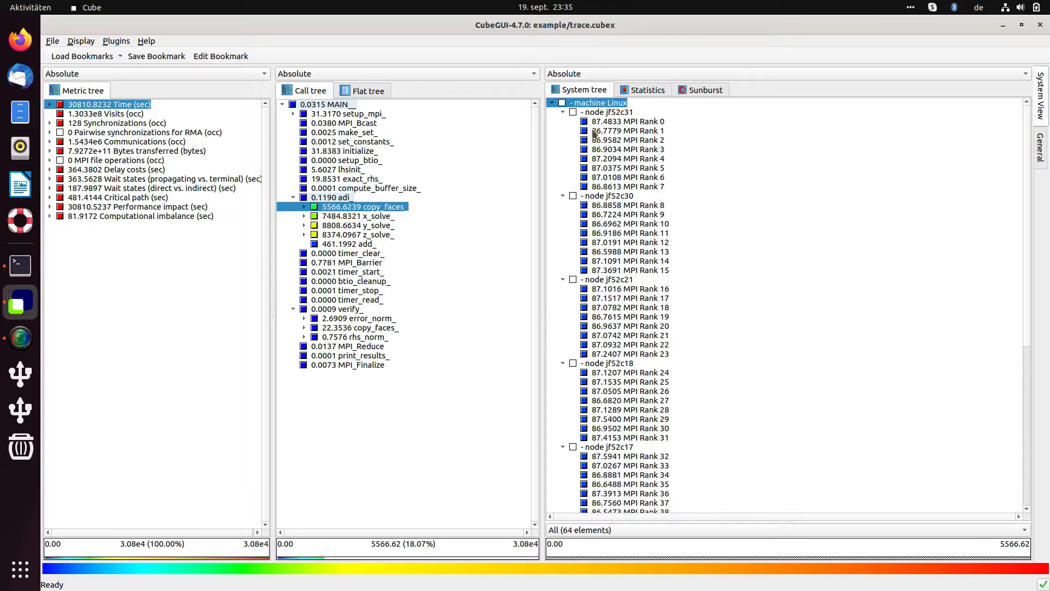
Step: Inspect the copy_faces_ time of MPI Rank 0 through MPI Rank 4 on node jf52c31
left_click(607, 122)
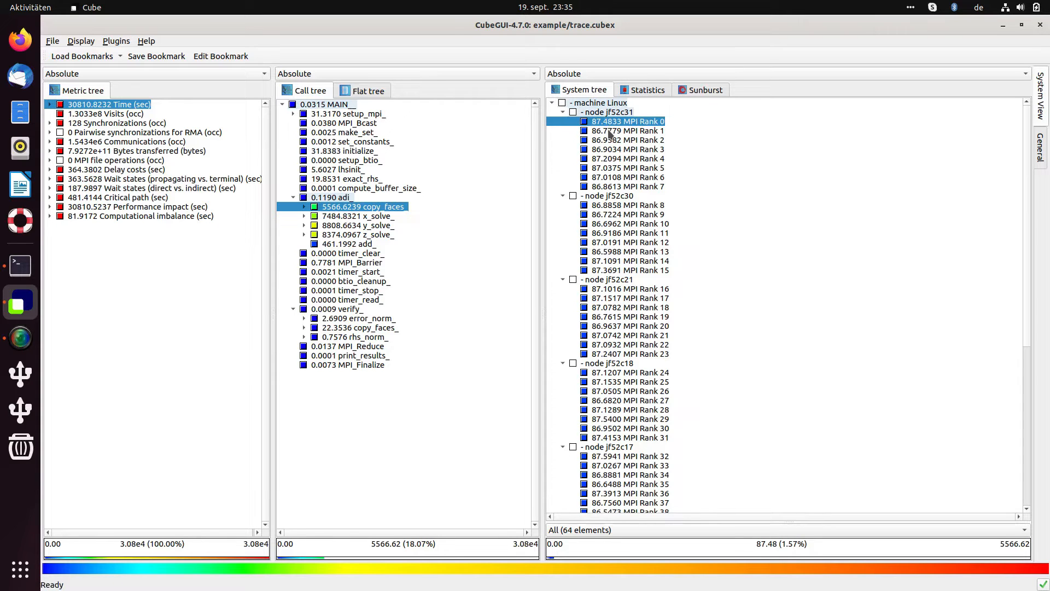
left_click(609, 131)
left_click(608, 141)
left_click(608, 149)
left_click(608, 159)
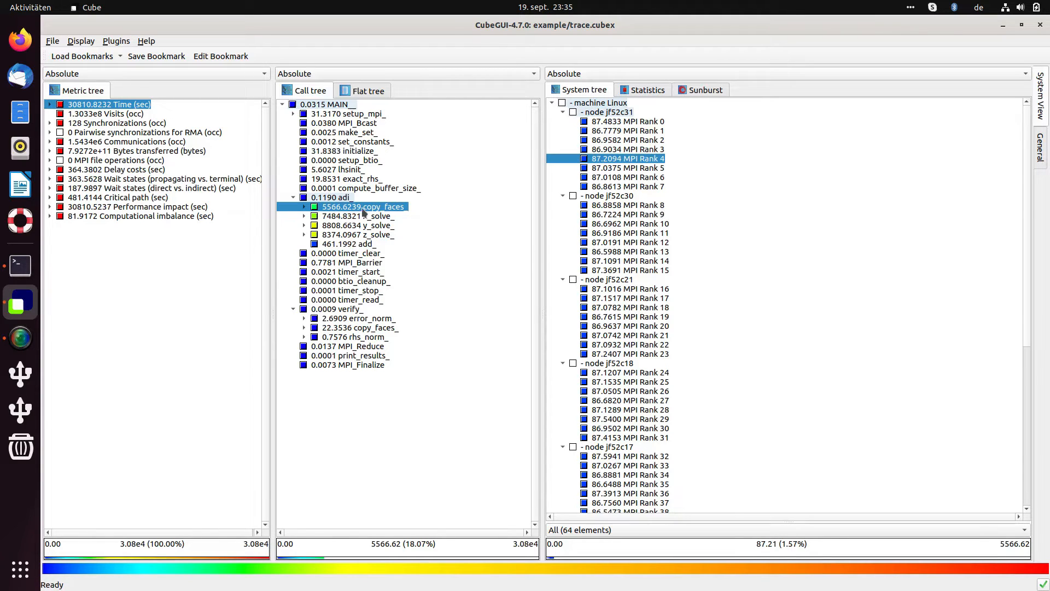
Step: Expand copy_faces_ under adi_ and compare its Visits and Time metrics, both inclusive and exclusive, across the MPI ranks
left_click(105, 114)
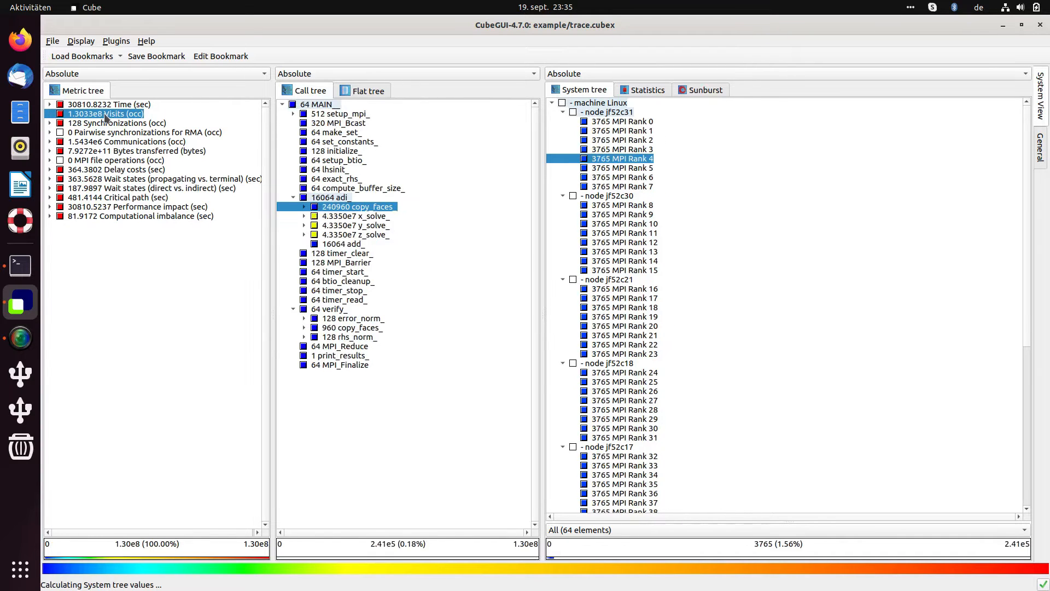
left_click(304, 208)
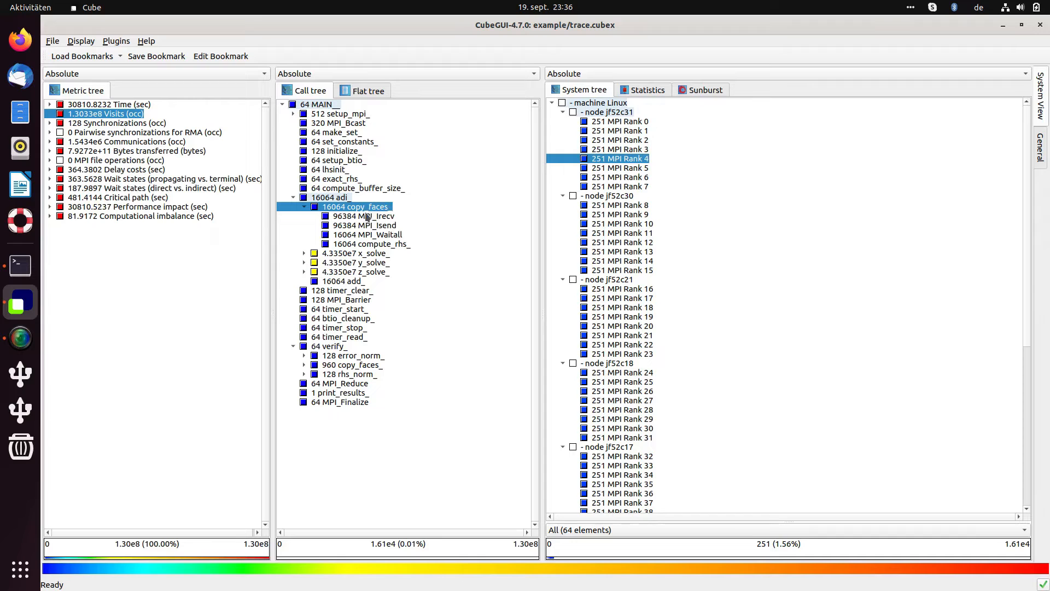
left_click(126, 105)
left_click(305, 206)
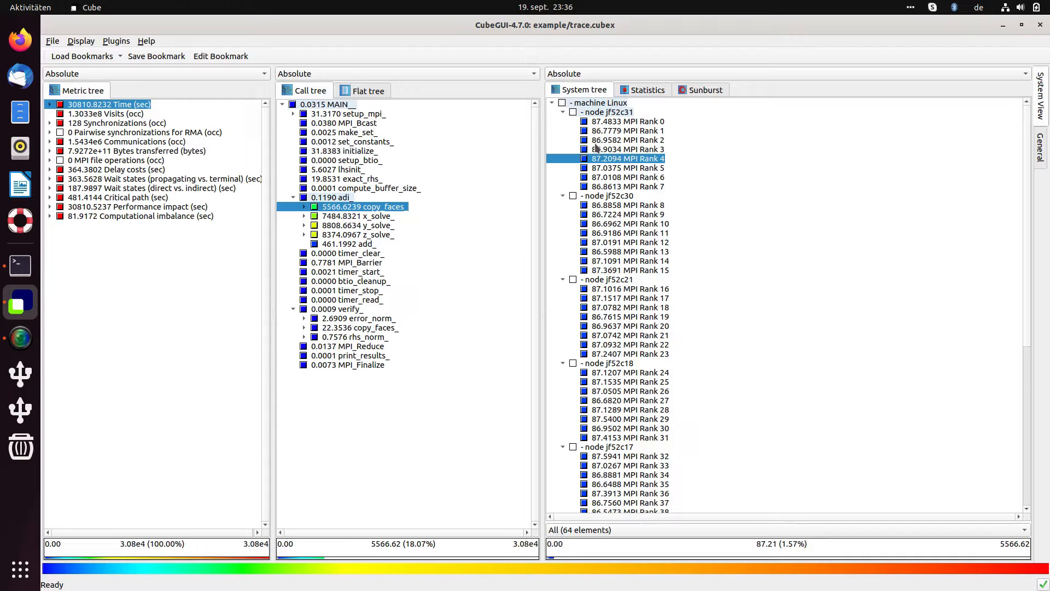
left_click(305, 207)
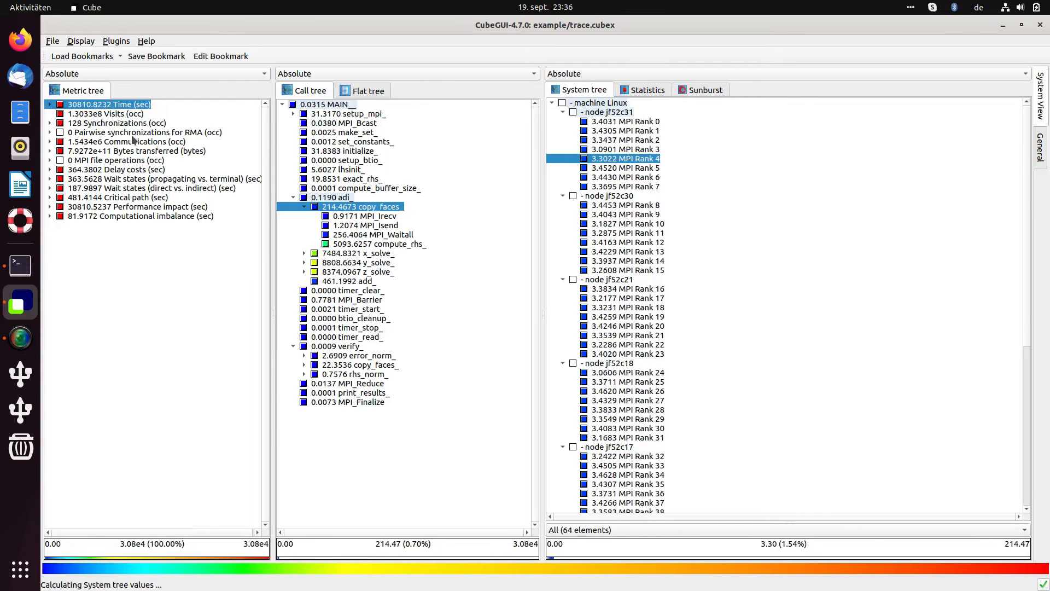
left_click(117, 115)
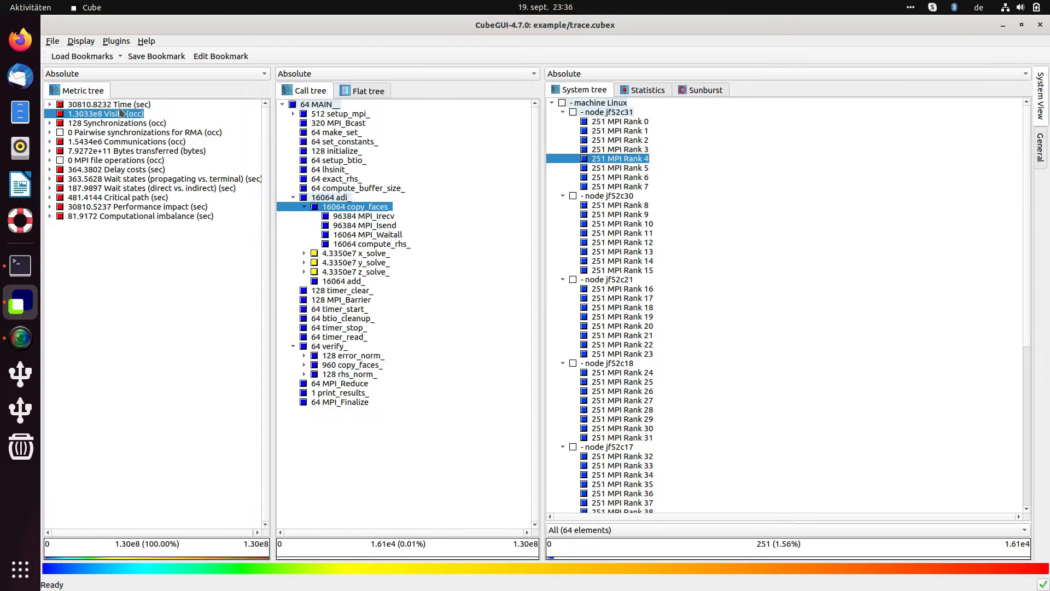
left_click(118, 105)
Step: Examine the per-rank time of copy_faces_ under verify_, expand it to check its visits, and collapse it again under the Time metric
left_click(347, 367)
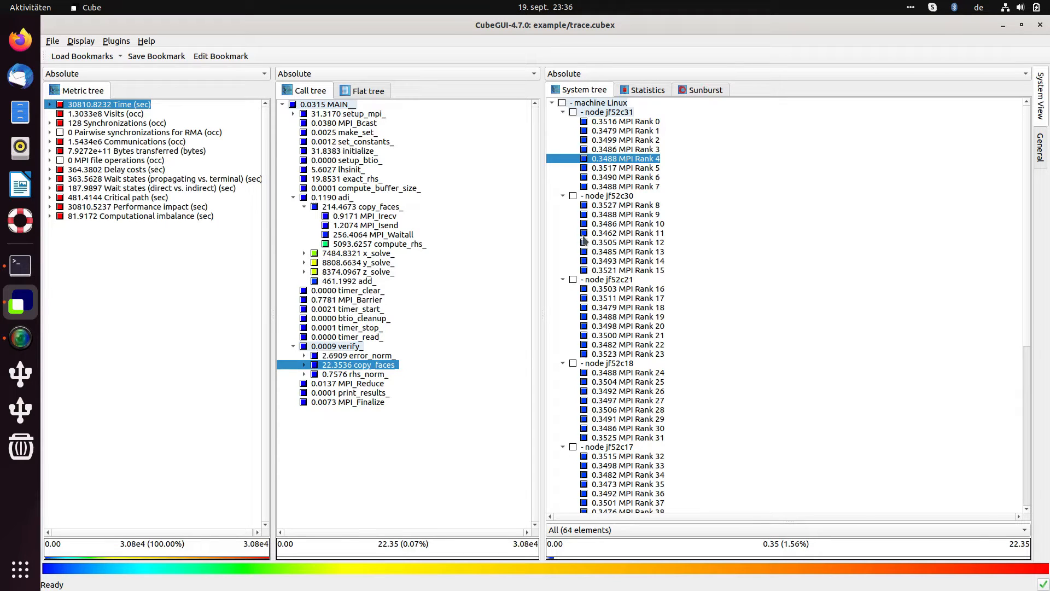
left_click(304, 364)
left_click(133, 114)
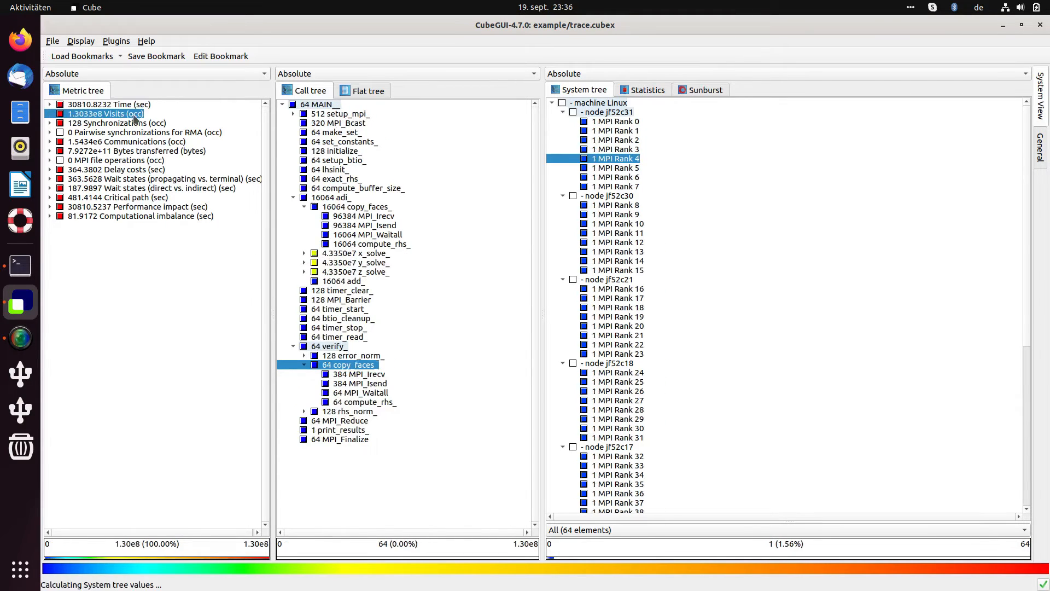
scroll(607, 246, "down", 10)
scroll(612, 335, "up", 10)
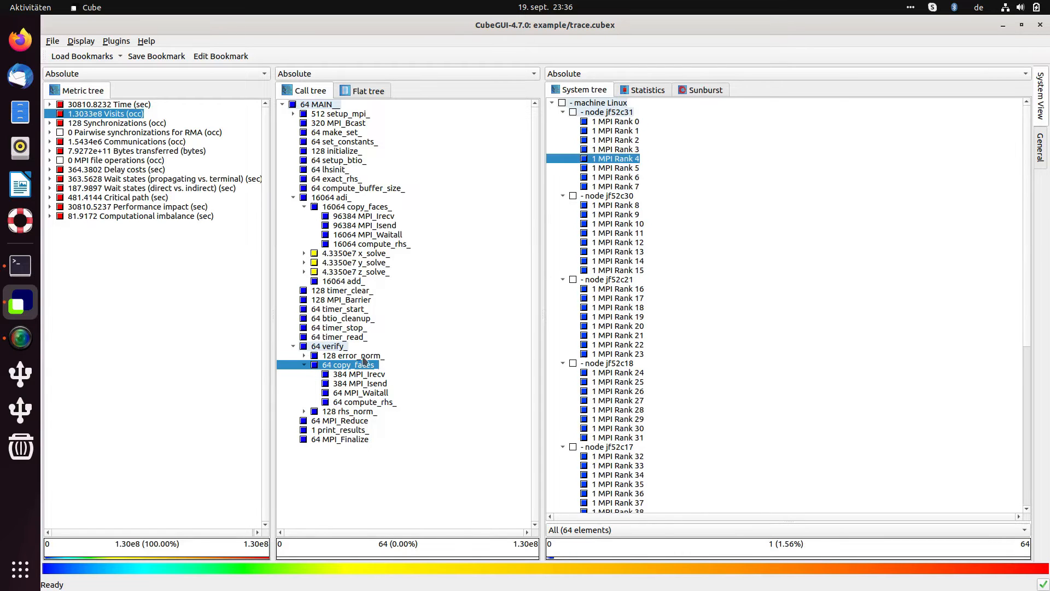
left_click(118, 105)
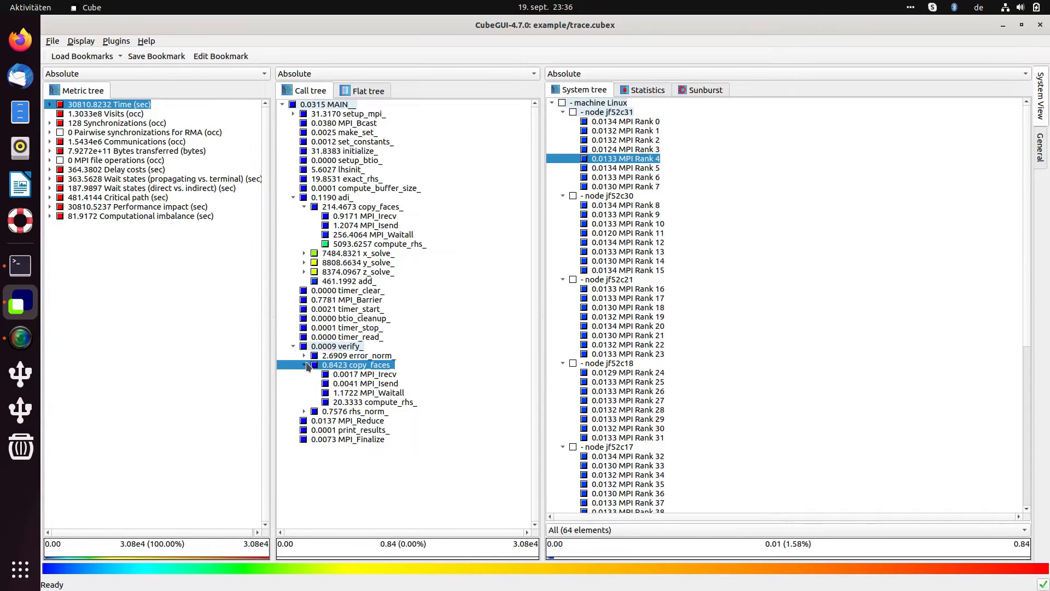
left_click(304, 365)
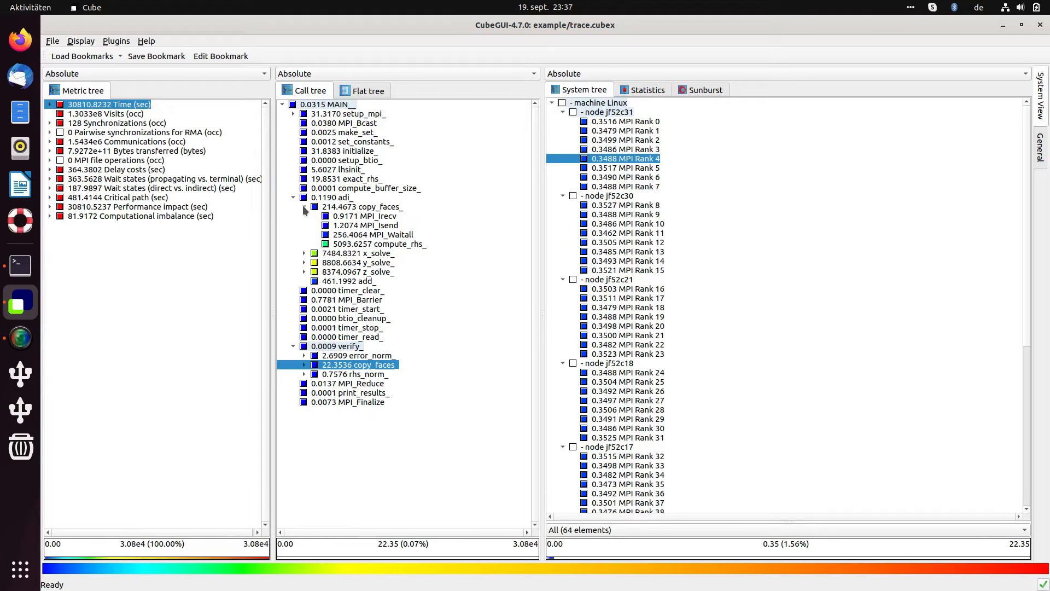
Step: Expand copy_faces_ under verify_ and select it together with copy_faces_ under adi_
left_click(304, 364)
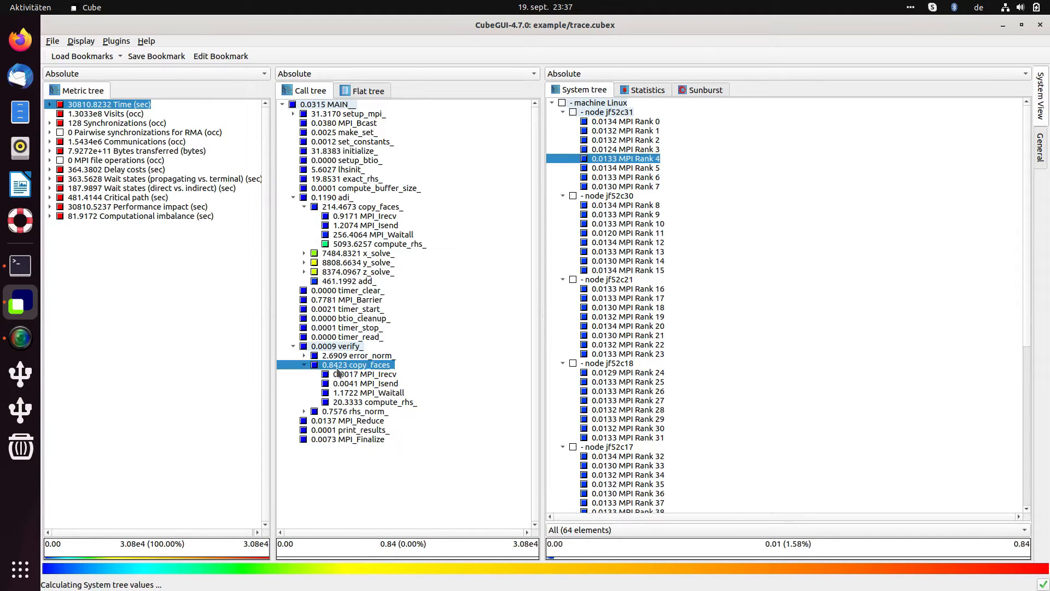
left_click(354, 208)
left_click(346, 365, "ctrl")
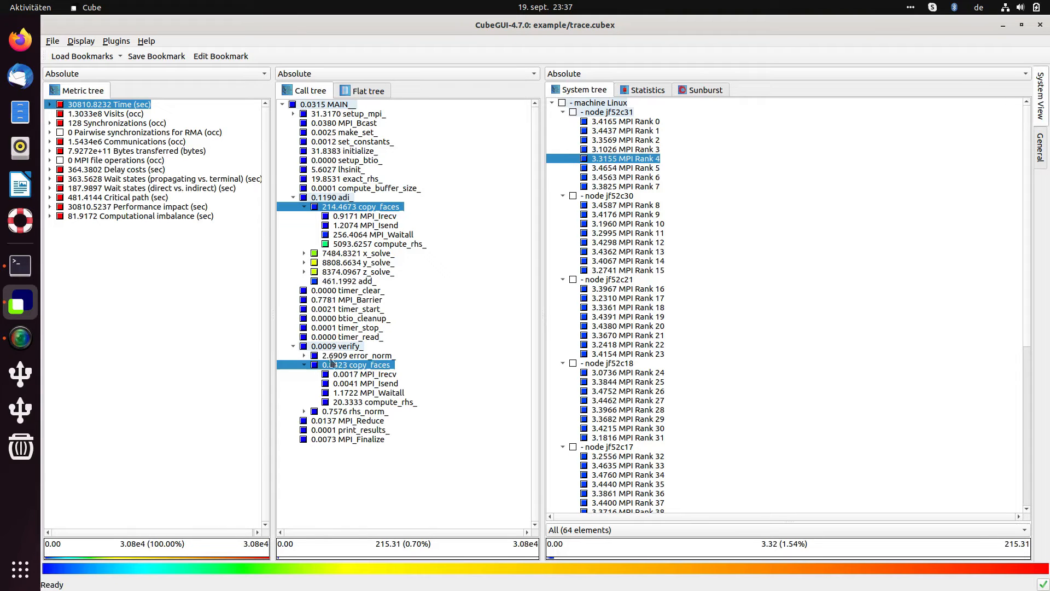
Step: Start saving a bookmark of the current selection with the name "1. region copy_faces"
left_click(144, 56)
type("1.")
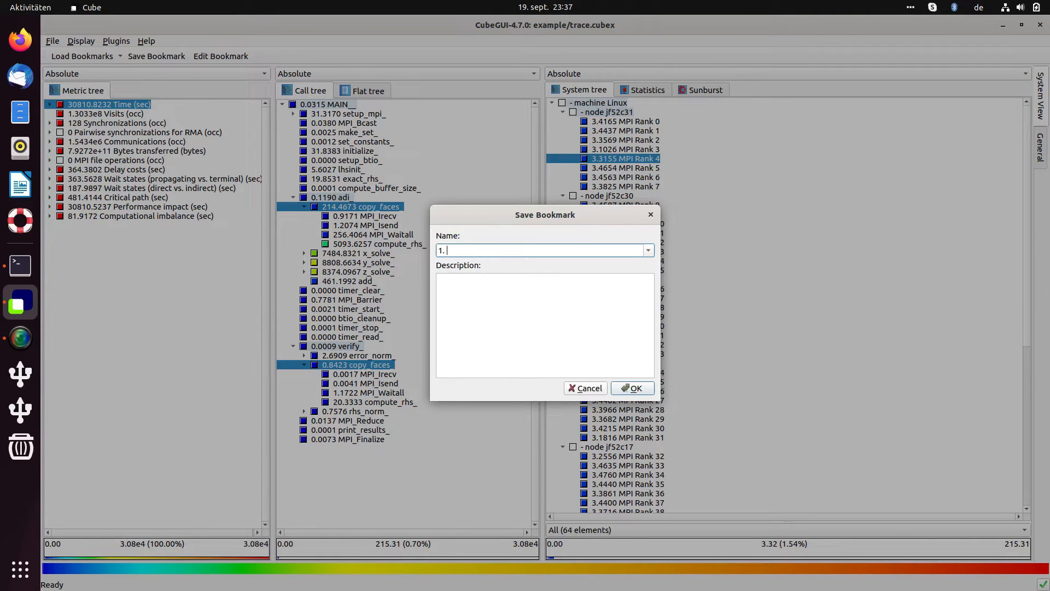
type("region copy_faqces")
key("BackSpace")
key("BackSpace")
key("BackSpace")
key("BackSpace")
type("ces")
key("BackSpace")
key("BackSpace")
type("es")
key("Tab")
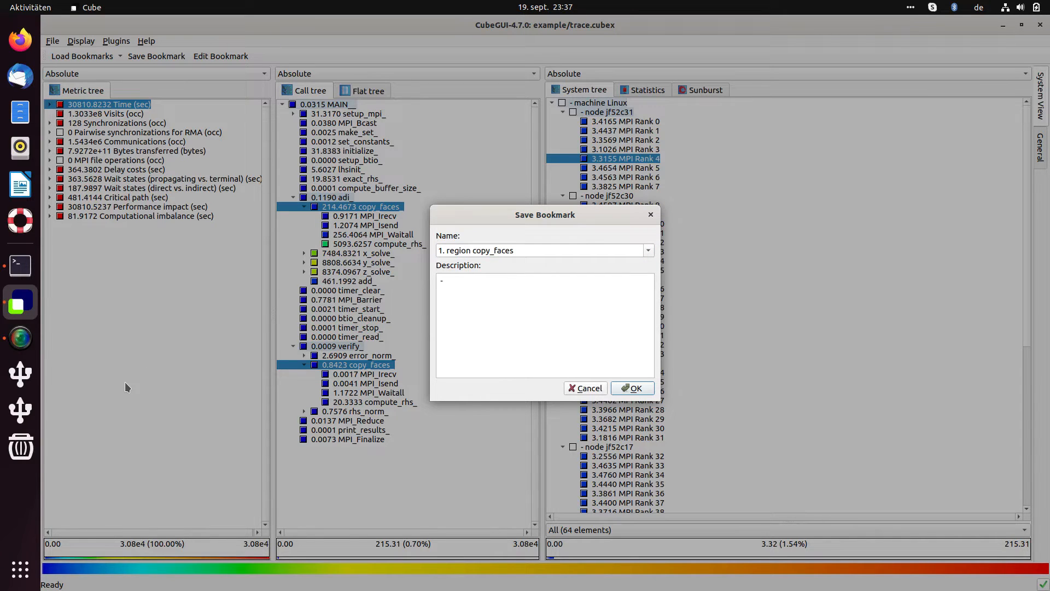
Step: Describe the bookmark with "- Same source code", "- individual excution ~ 0.35s" and "- different times due to different number of visits" on separate lines, and save it
type("- Same source code- test")
key("BackSpace")
key("BackSpace")
key("BackSpace")
key("BackSpace")
type("individual excution ~ 0.3s")
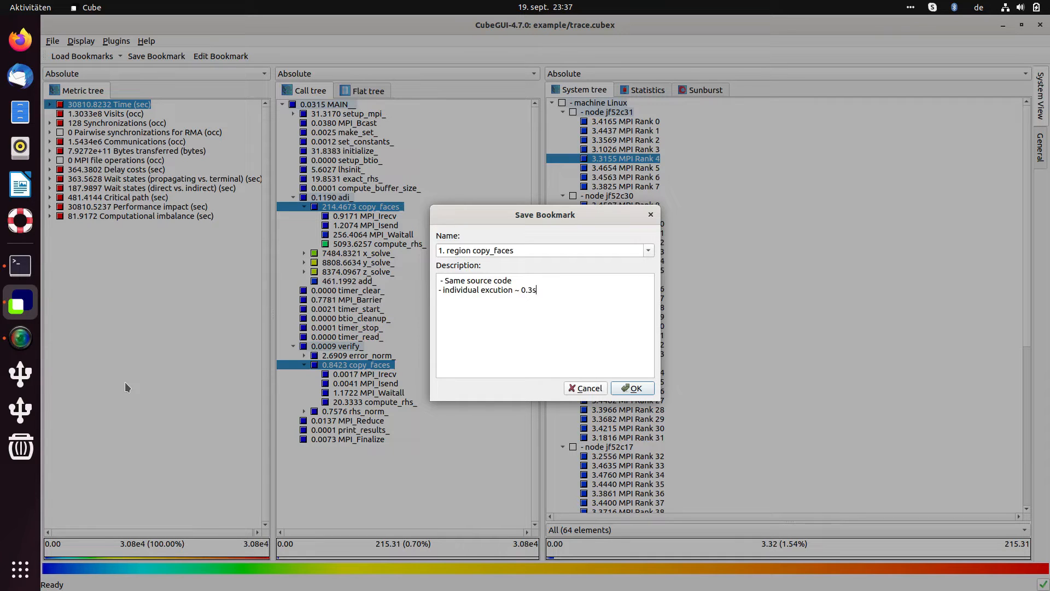
key("BackSpace")
type("5s")
key("BackSpace")
key("Down")
type("dis")
key("BackSpace")
type("fferent times due to different numbe")
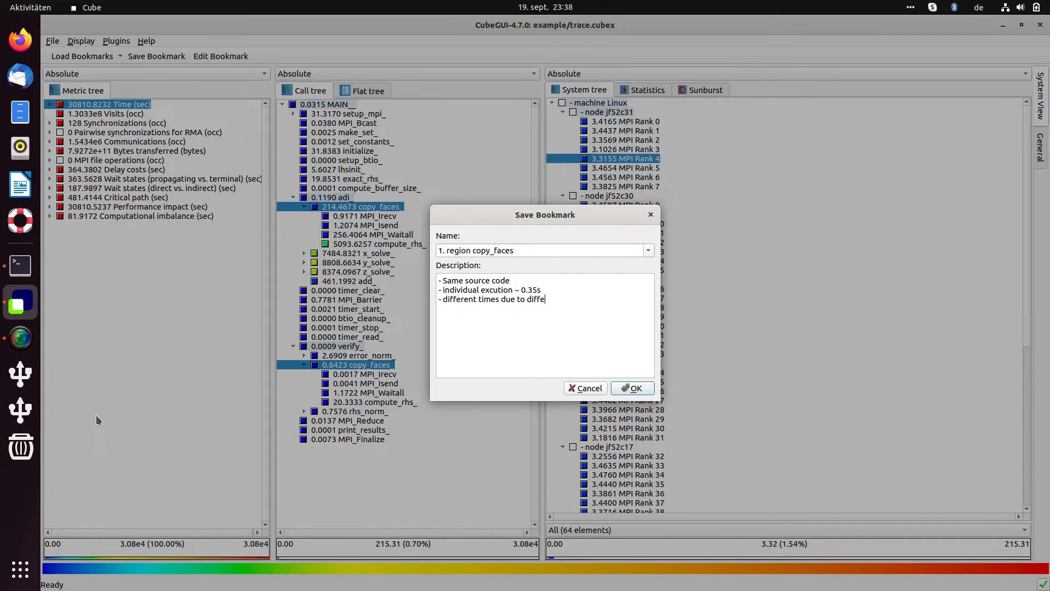
type("r of visits")
left_click(634, 388)
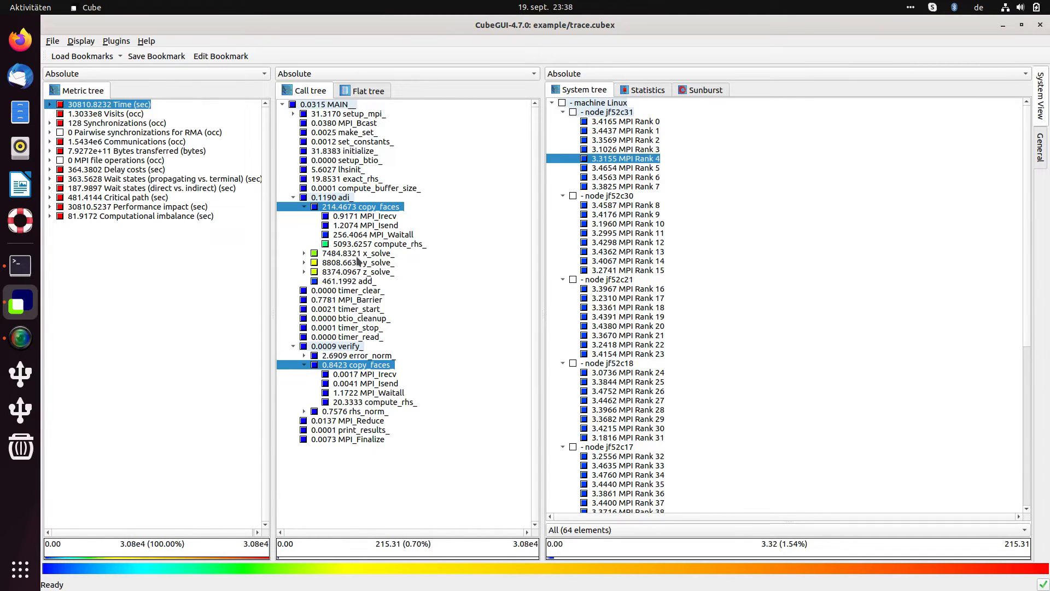
Step: Inspect the times of y_solve_ and z_solve_ under adi_, and expand x_solve_, y_solve_ and z_solve_ into their child calls
left_click(359, 262)
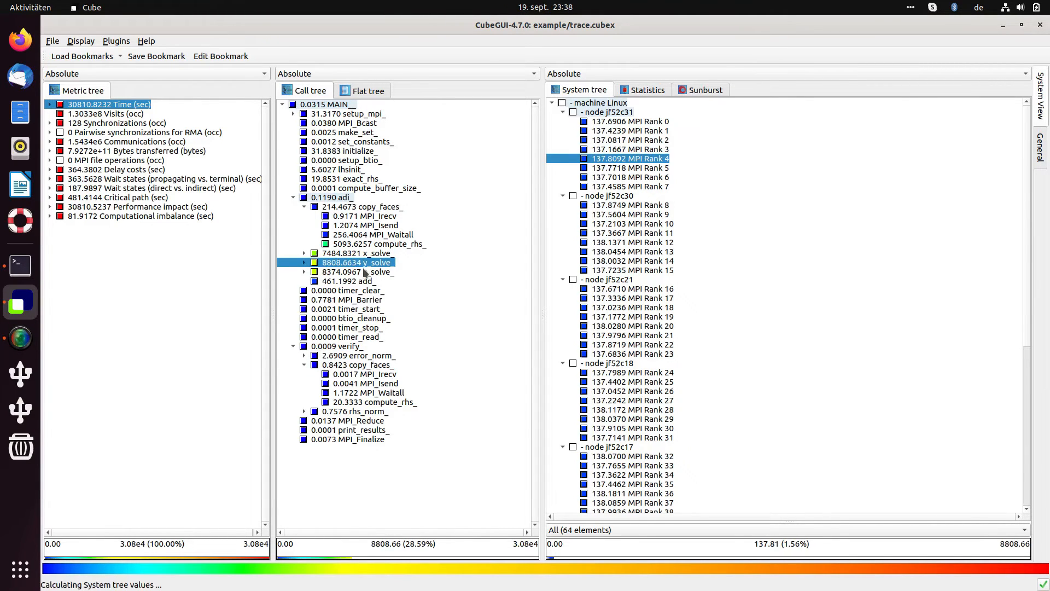
left_click(361, 272)
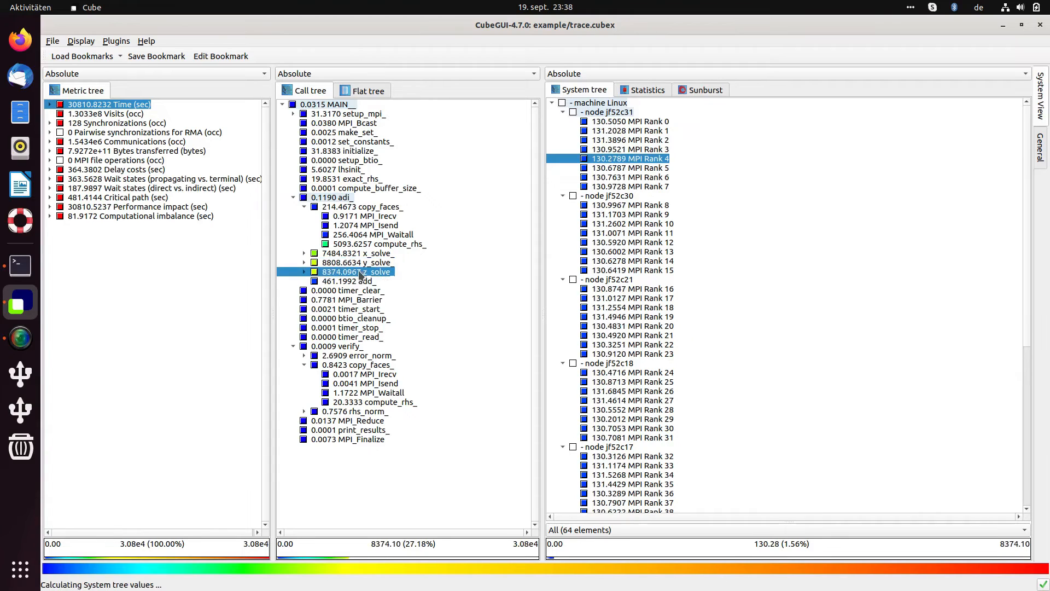
left_click(304, 253)
left_click(303, 345)
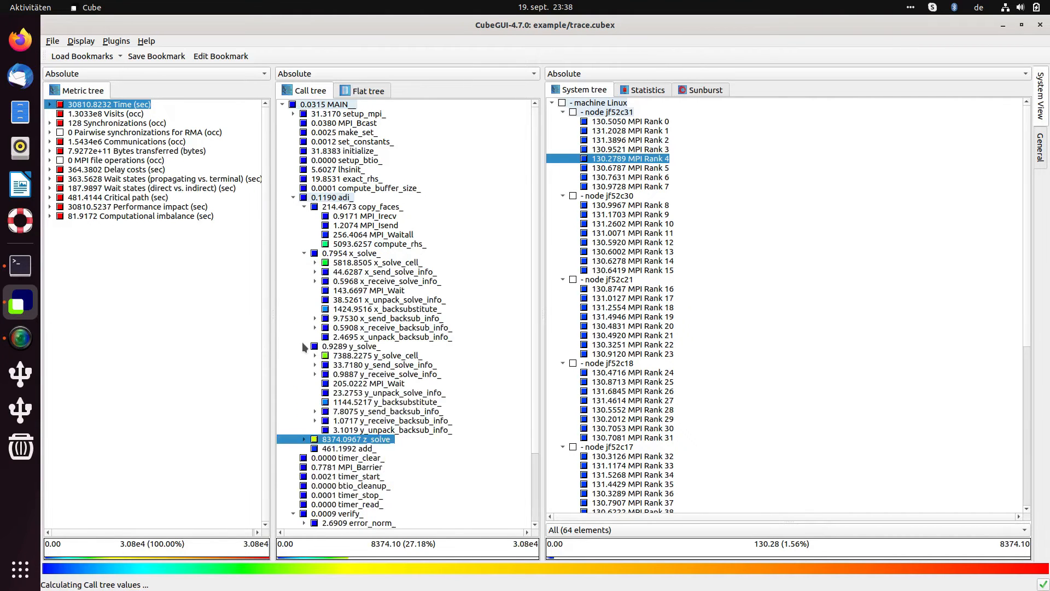
scroll(304, 339, "down", 3)
left_click(304, 355)
scroll(308, 350, "down", 3)
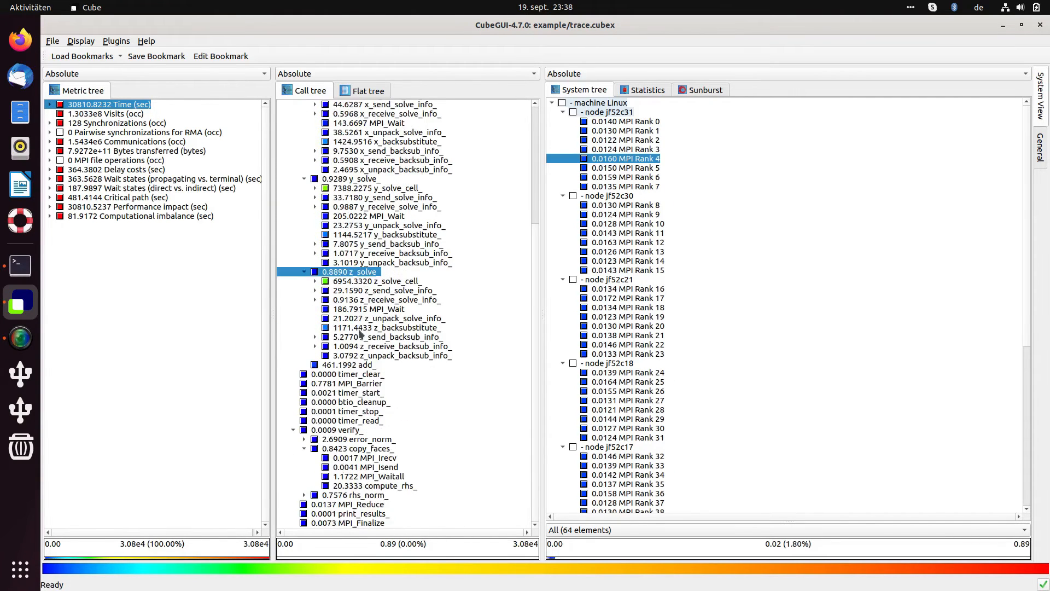
Step: Inspect the time of x_solve_cell_, and expand x_solve_cell_, y_solve_cell_ and z_solve_cell_ to compare their child calls
scroll(349, 309, "up", 4)
left_click(390, 208)
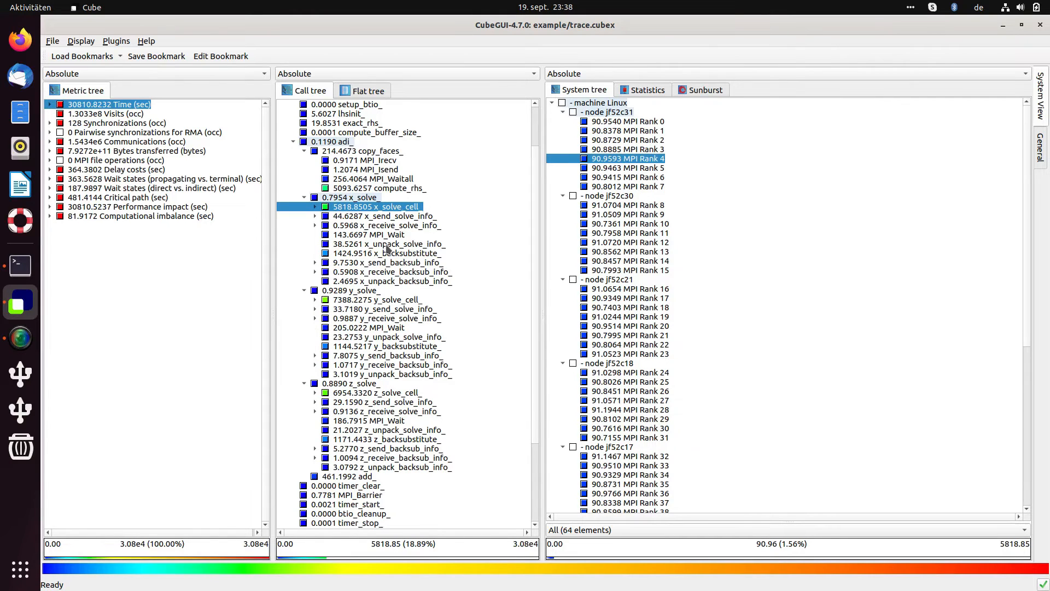
left_click(314, 207)
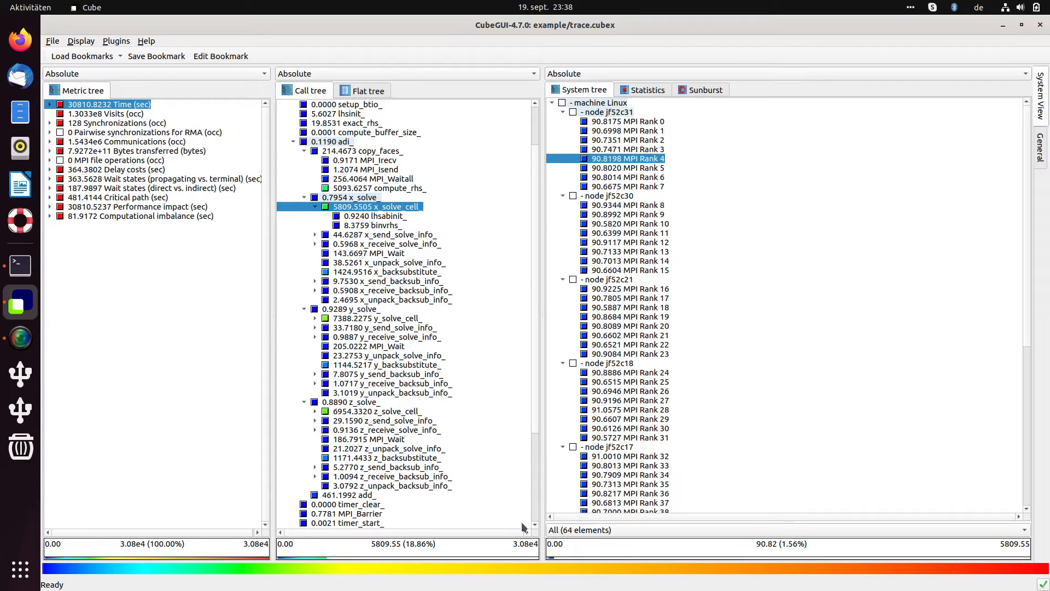
left_click(316, 318)
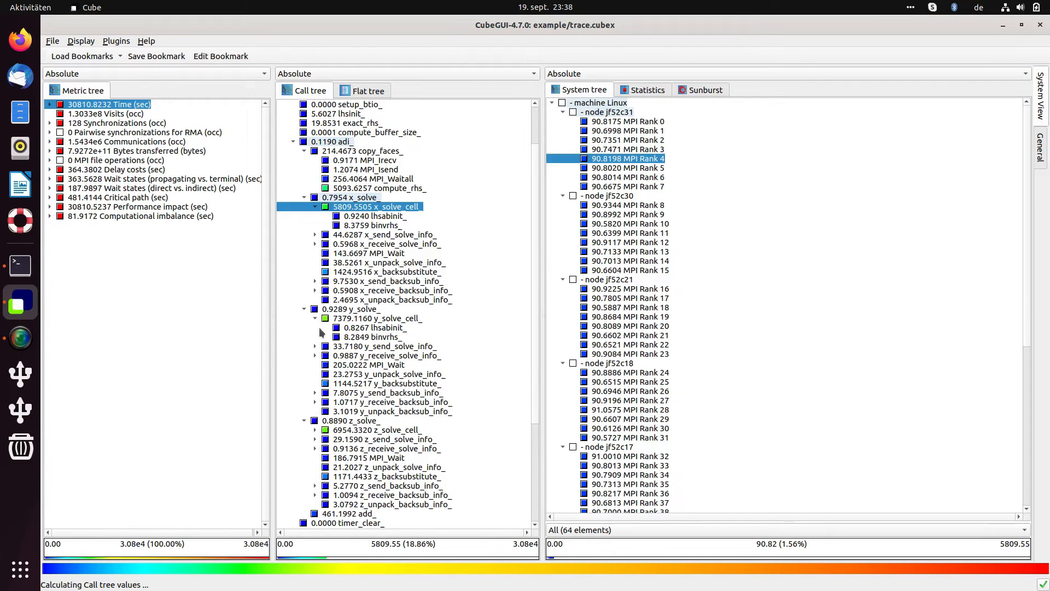
left_click(315, 430)
scroll(398, 360, "down", 5)
scroll(381, 344, "up", 6)
scroll(371, 344, "down", 2)
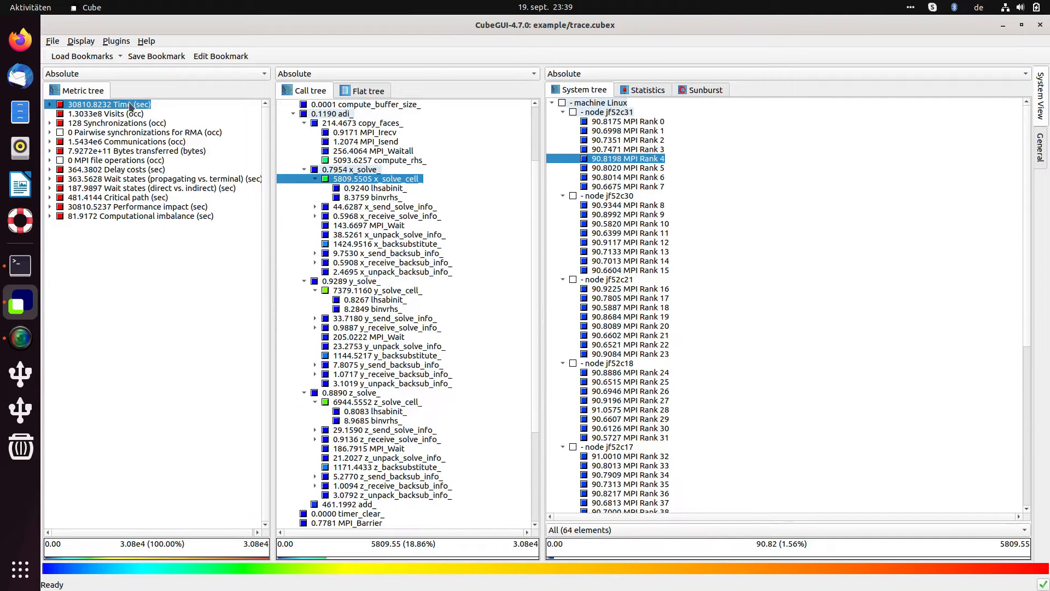
Step: Show the Critical path metric and compare how x_solve_cell_ and y_solve_cell_ are distributed over the MPI ranks
left_click(110, 198)
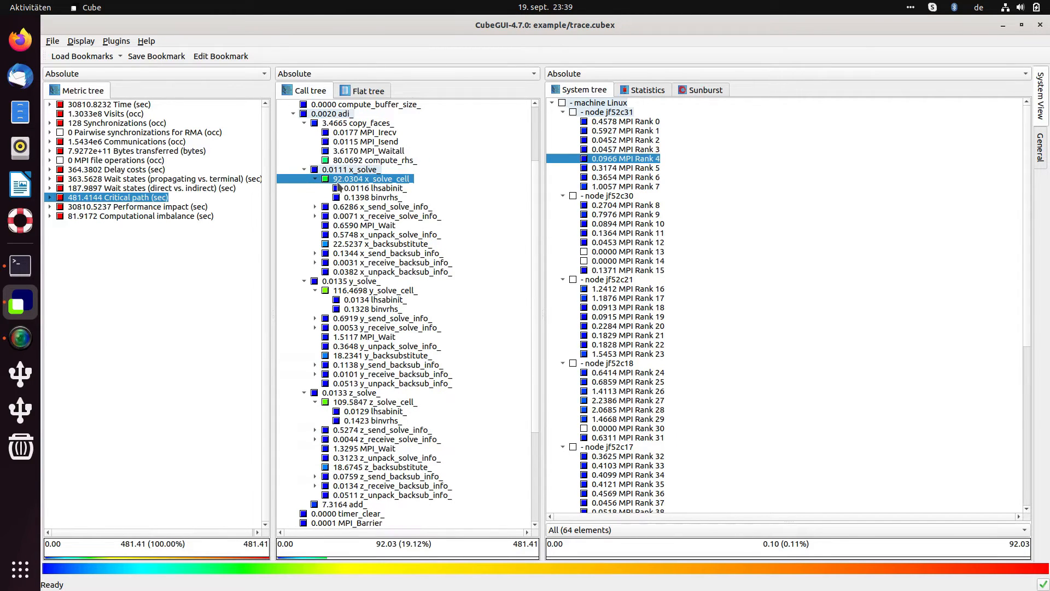
left_click(343, 291)
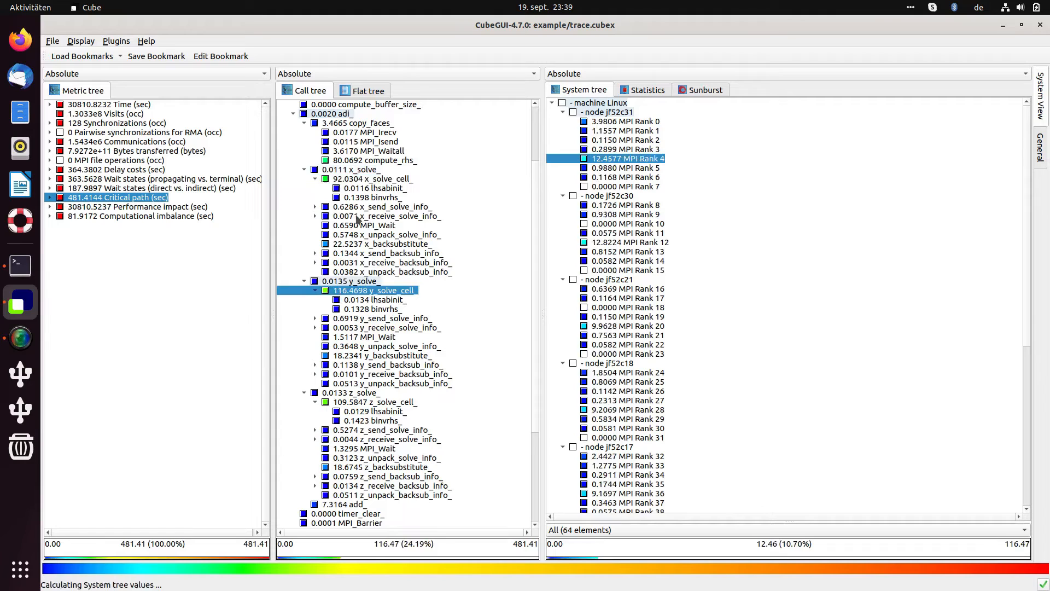
left_click(356, 180)
left_click(374, 291)
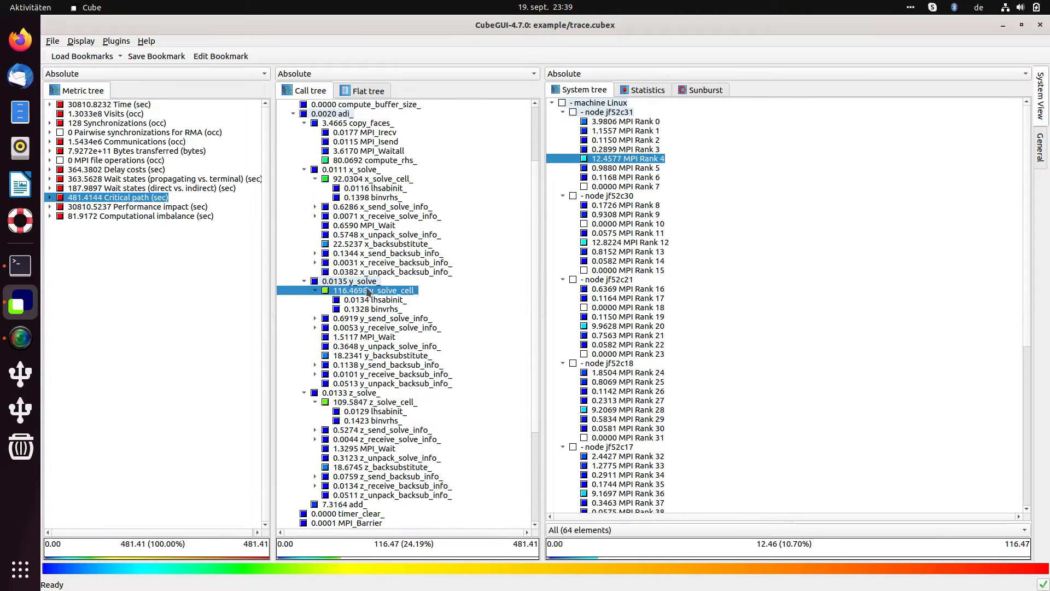
Step: Compare how the critical path of z_solve_cell_ and of compute_rhs_ under adi_ is distributed over the MPI ranks
left_click(382, 404)
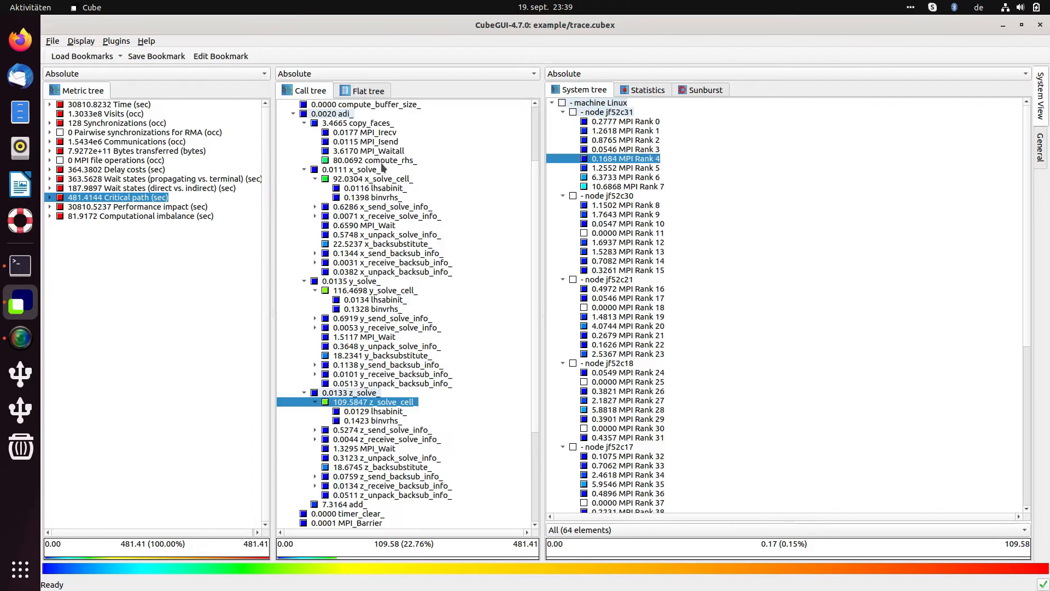
left_click(390, 161)
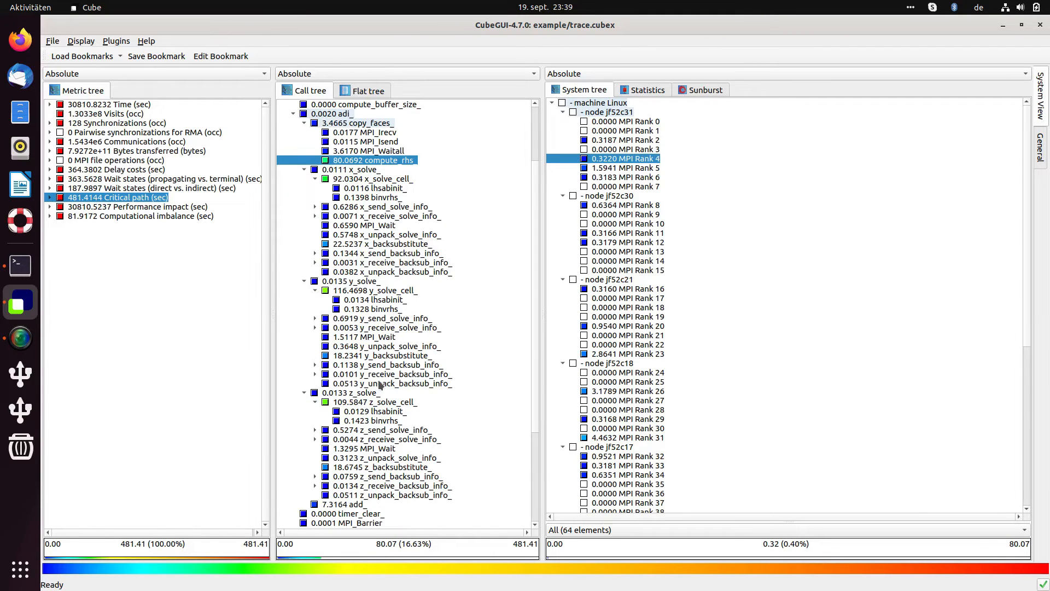
scroll(377, 383, "down", 3)
scroll(380, 383, "up", 2)
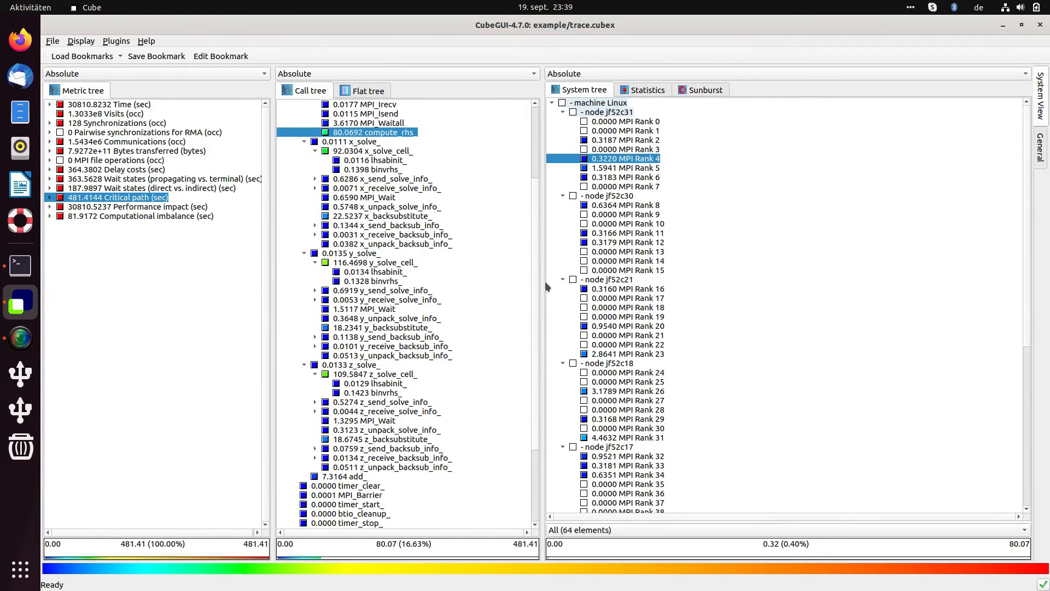
Step: Widen the call tree pane and add x_solve_cell_, y_solve_cell_, z_solve_cell_ and the compute_rhs_ under verify_ to the call path selection
left_click_drag(545, 282, 619, 277)
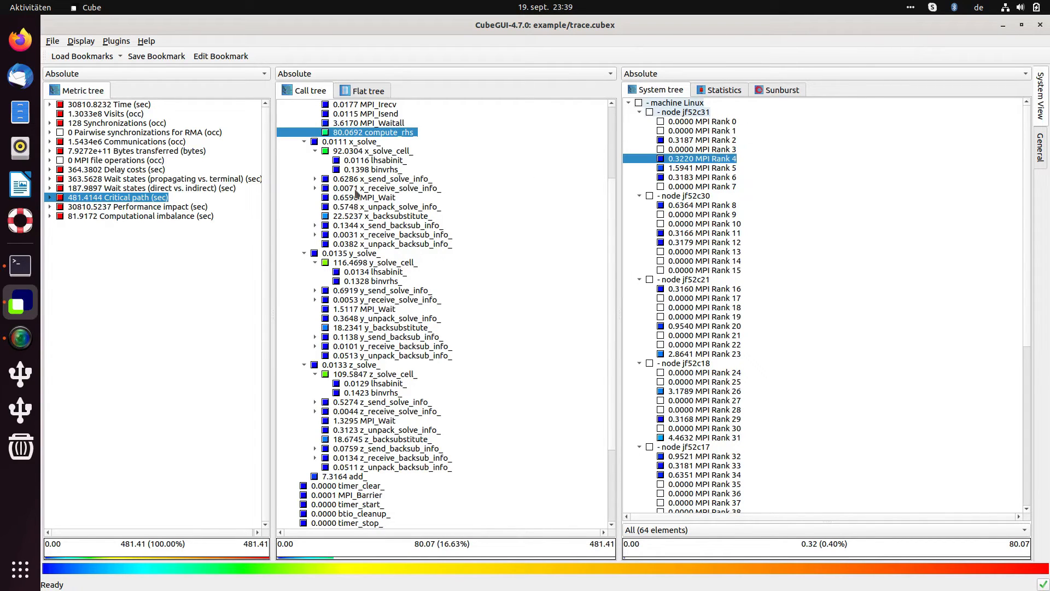
left_click(368, 152, "ctrl")
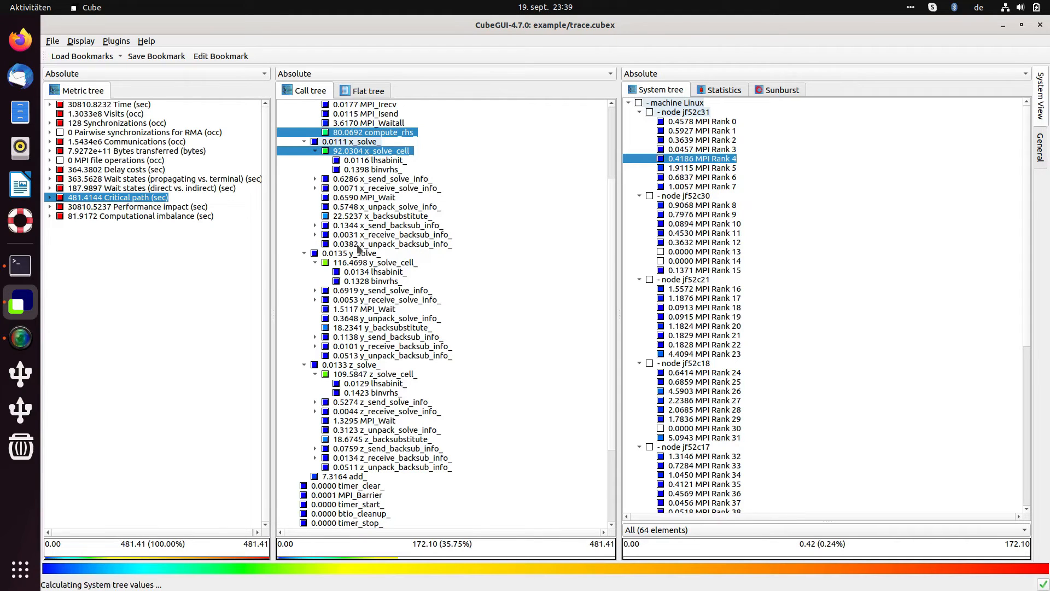
left_click(355, 253, "ctrl")
left_click(343, 365, "ctrl")
left_click(343, 366, "ctrl")
left_click(342, 374, "ctrl")
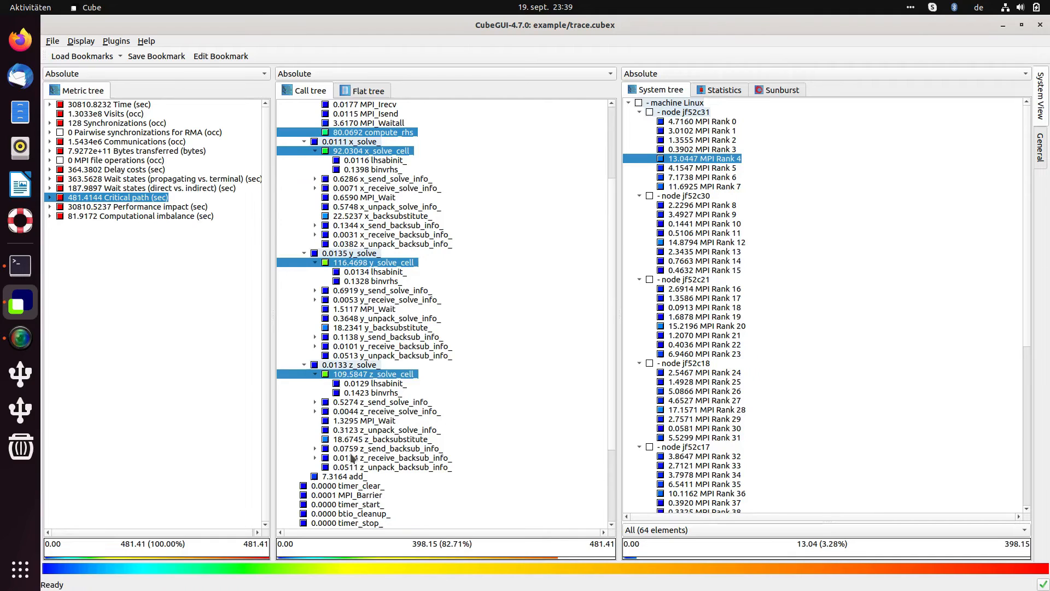
scroll(353, 459, "down", 4)
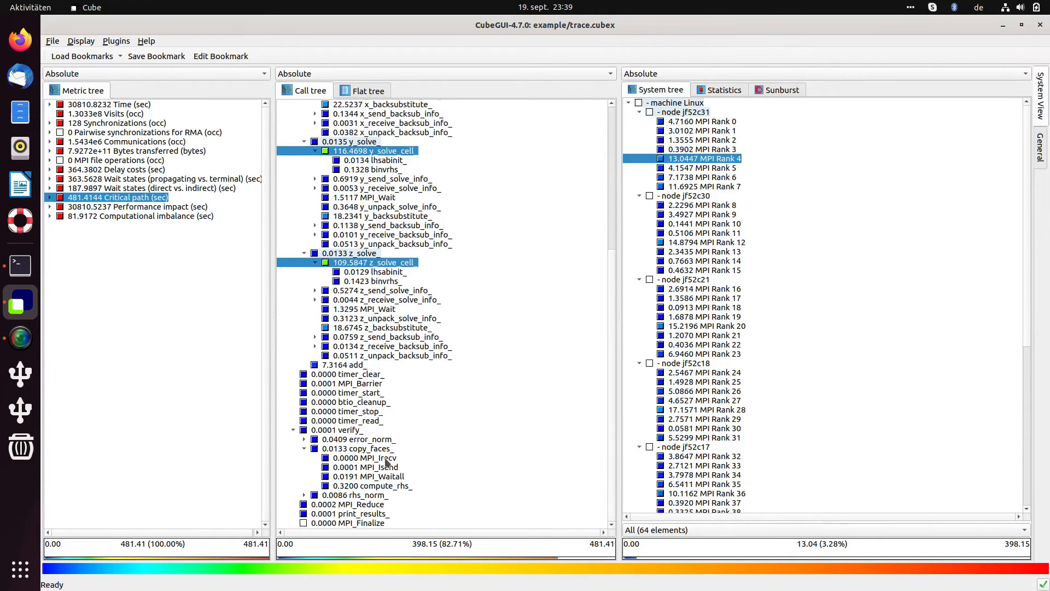
left_click(378, 486, "ctrl")
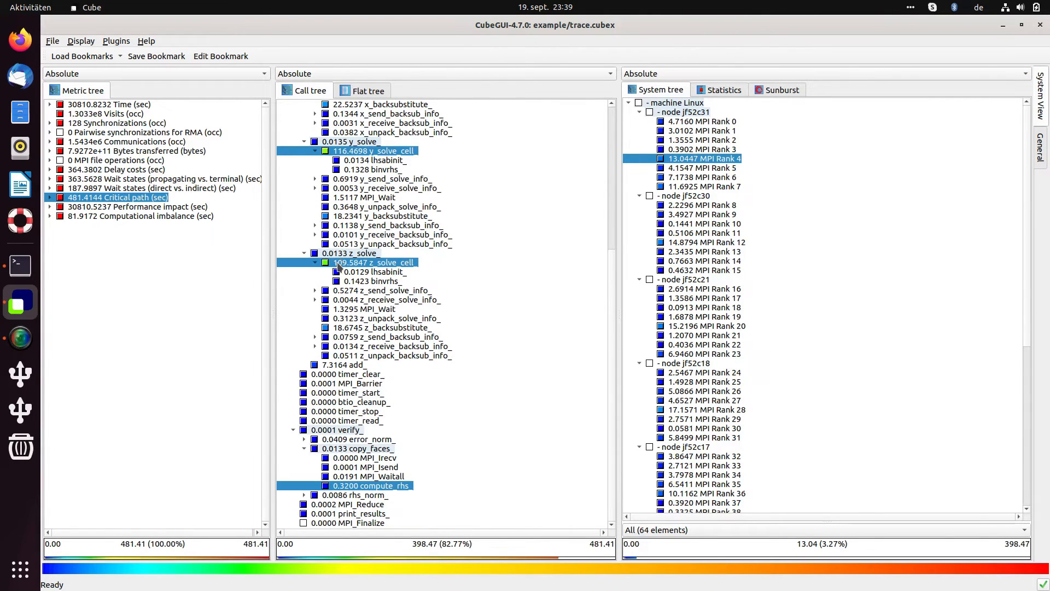
Step: Review the selected call paths under adi_ and verify_ and their critical path contributions in the call tree
scroll(427, 243, "up", 3)
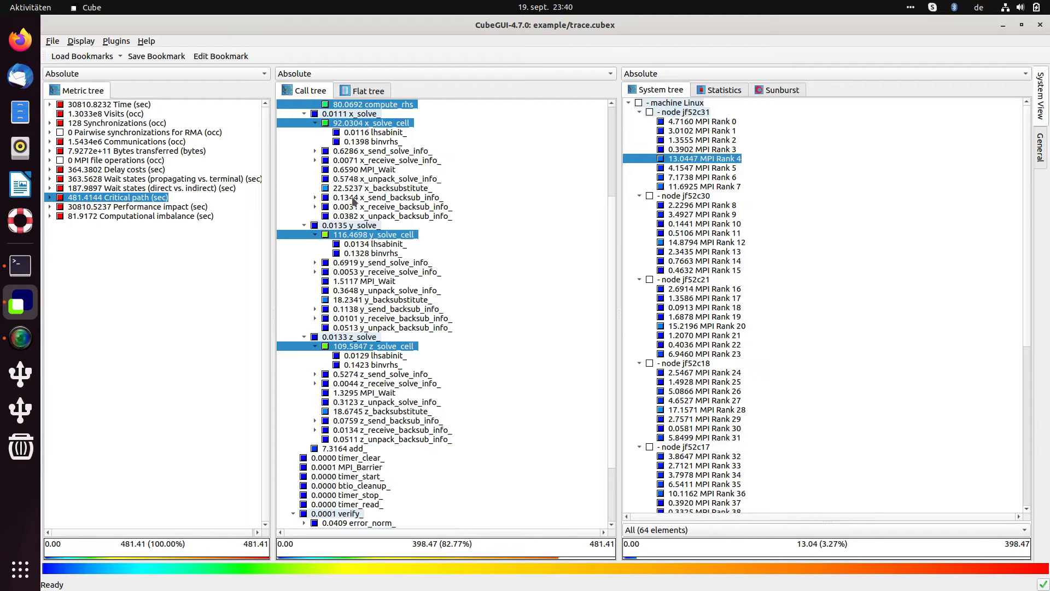
scroll(353, 198, "up", 4)
scroll(352, 194, "down", 4)
scroll(353, 194, "down", 3)
scroll(352, 196, "up", 6)
scroll(352, 198, "down", 1)
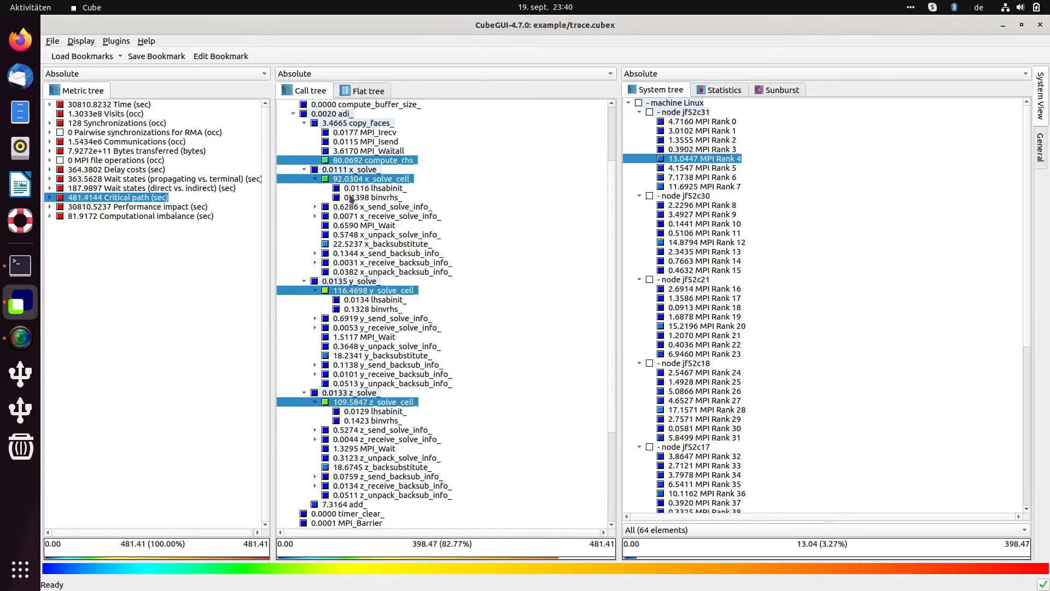
scroll(353, 200, "down", 1)
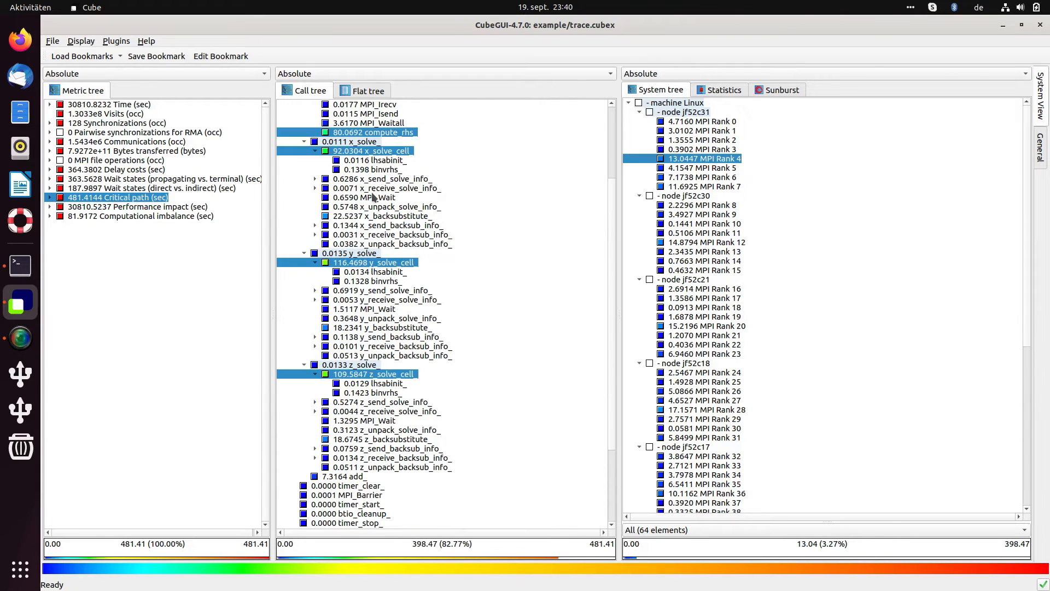
scroll(373, 194, "down", 2)
scroll(382, 200, "down", 2)
scroll(386, 206, "up", 5)
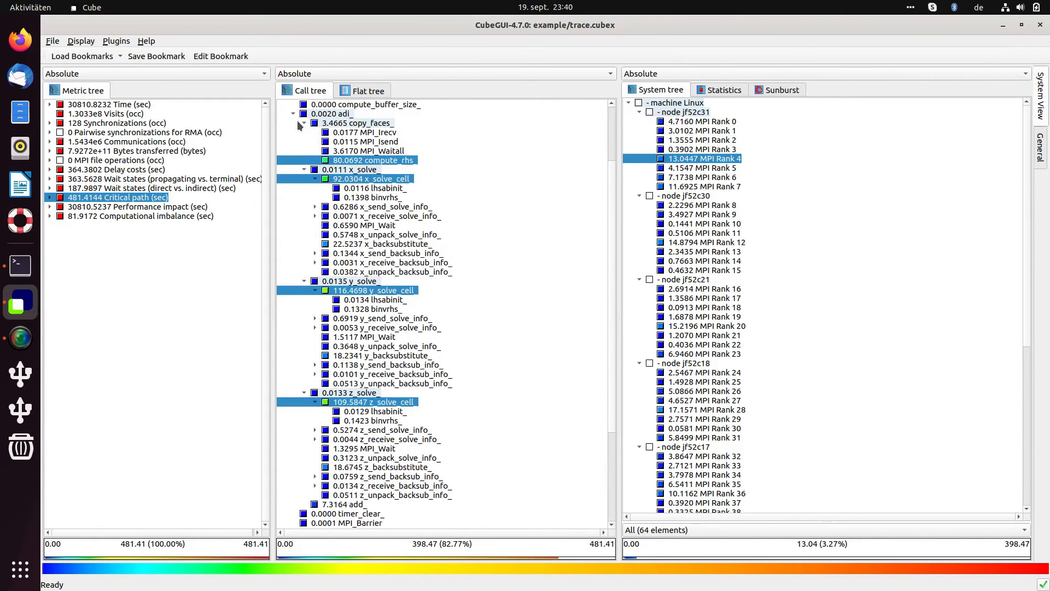
Step: Start saving the current selection as a bookmark named "2. regions for optimization"
left_click(170, 57)
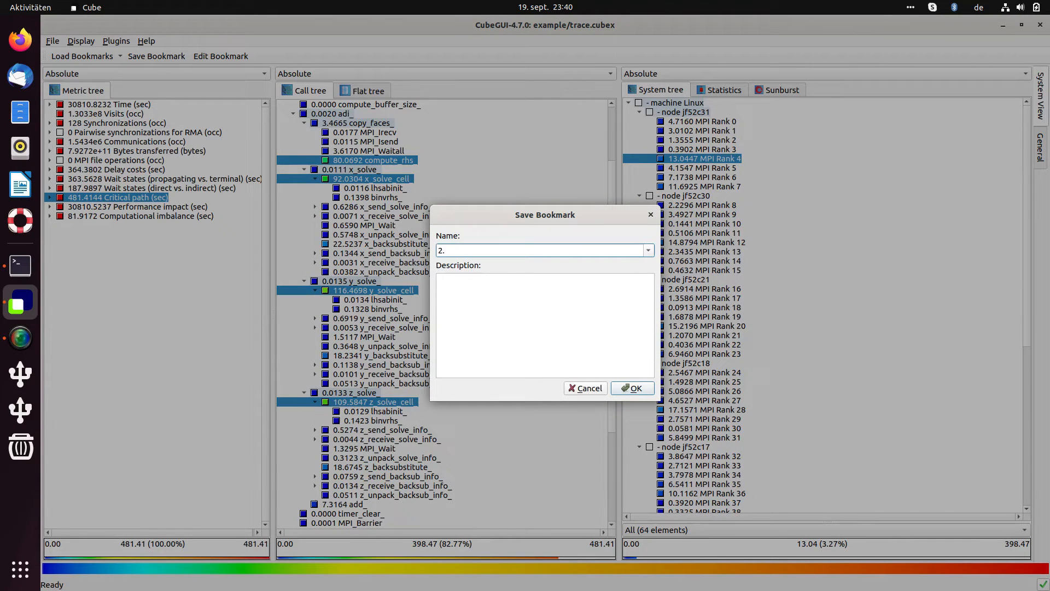
type("2. regions for optimization")
left_click(547, 296)
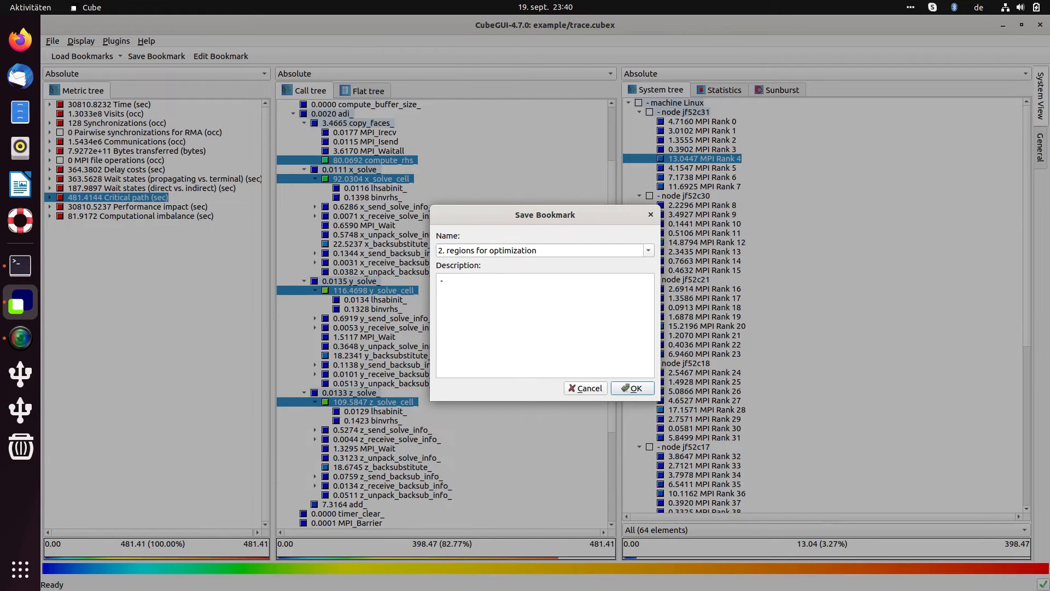
Step: Describe the bookmark with "- contribute to critical path" and "- best for optimization" on separate lines, and save it
type("- contribute")
type(" to critical pa")
type("best")
type(" for optimizatiopn")
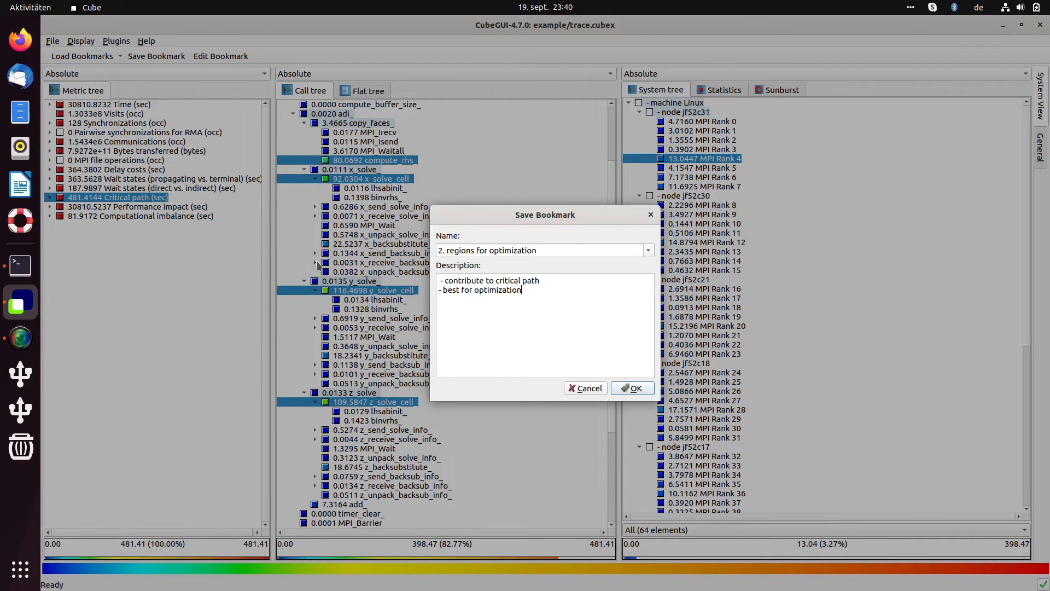
left_click(631, 389)
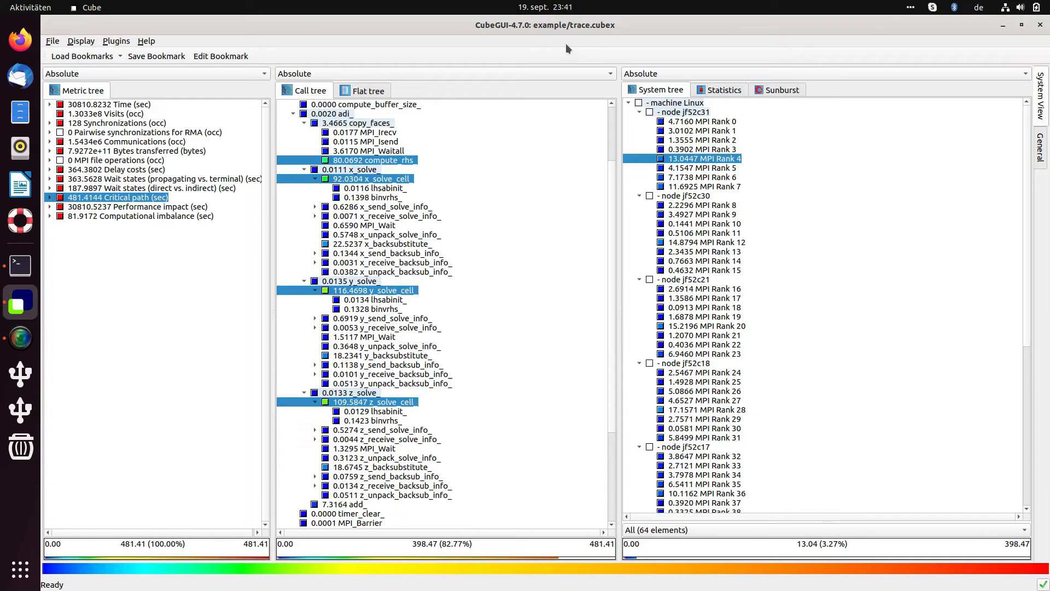
Step: Select only x_unpack_solve_info_ under x_solve_, close the trace.cubex profile and quit Cube
left_click(396, 234)
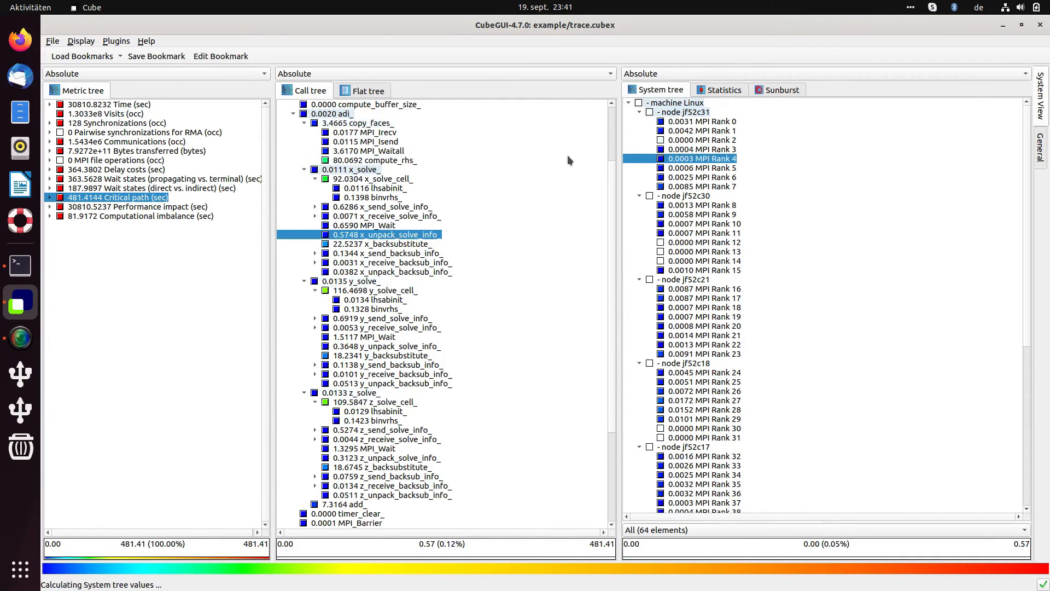
left_click(53, 41)
left_click(99, 112)
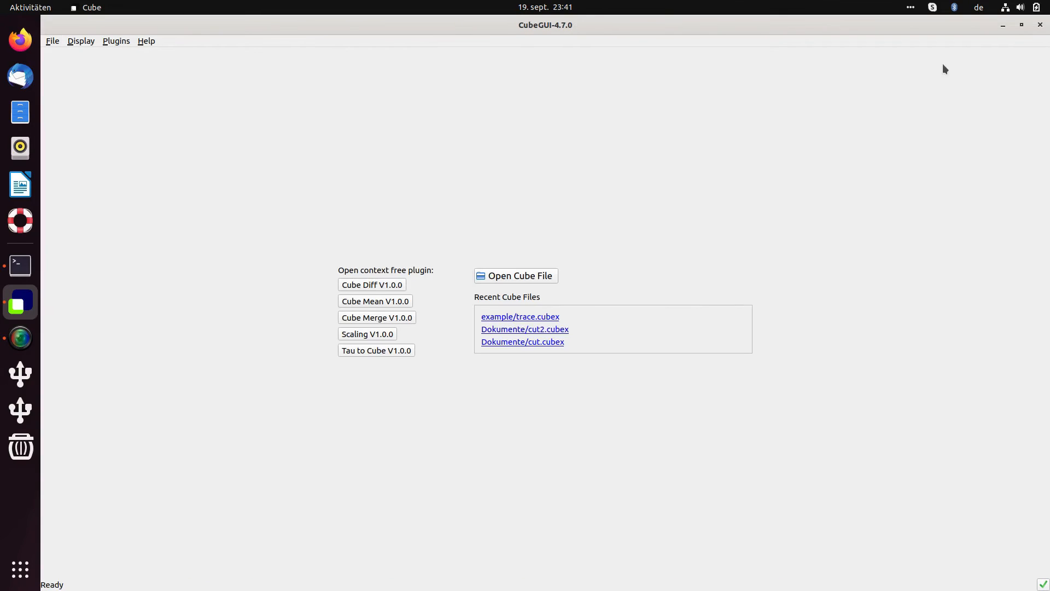
left_click(1039, 26)
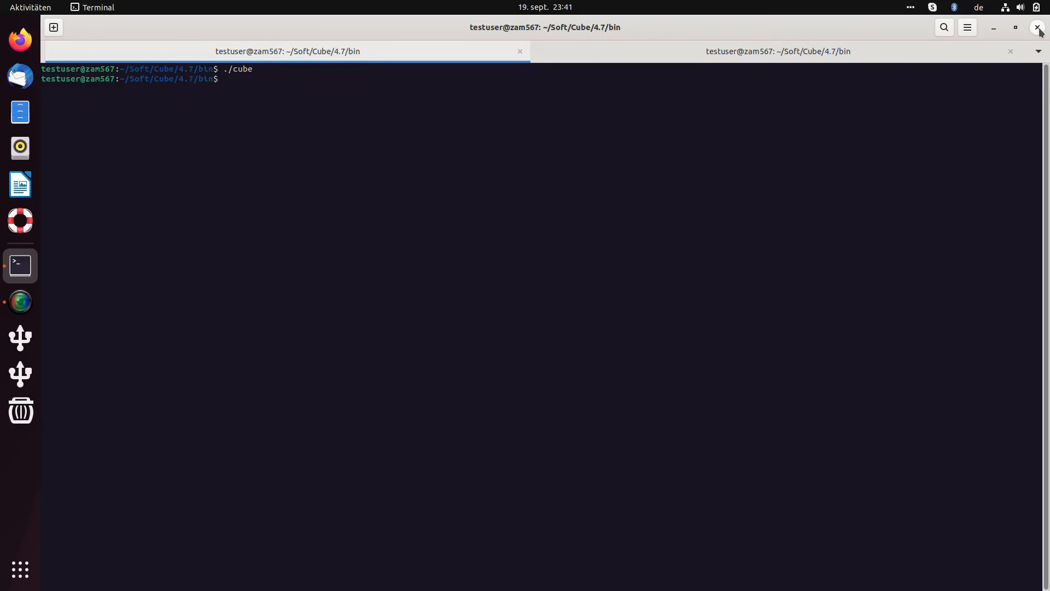
Step: Restart Cube from the terminal with ./cube and reopen the recent file example/trace.cubex
key("Up")
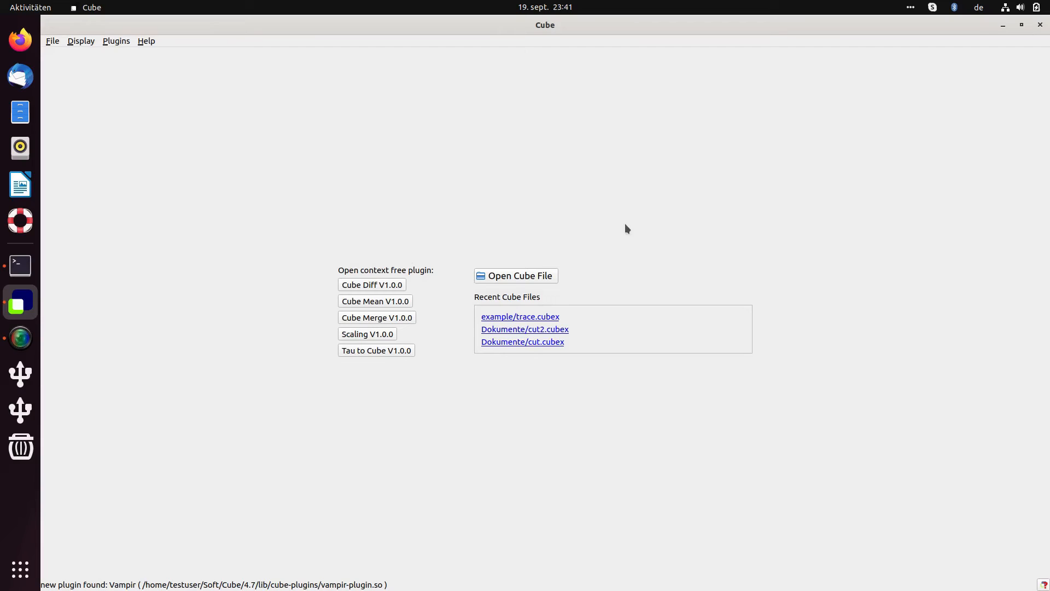
left_click(526, 317)
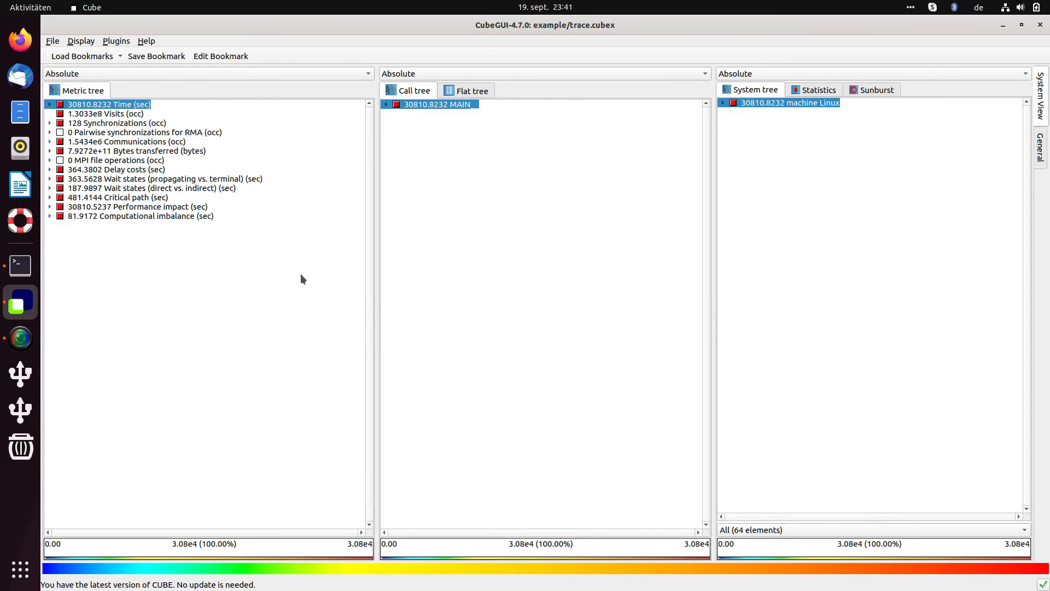
Step: Load the bookmark "1. region copy_faces" and collapse the copy_faces_ nodes under adi_ and verify_
left_click(85, 57)
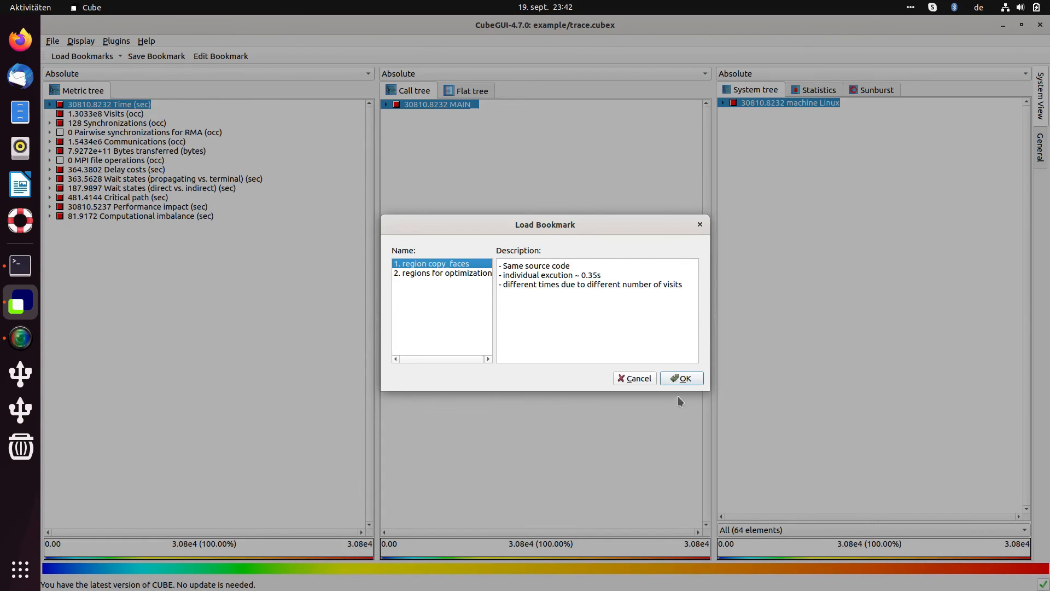
left_click(683, 378)
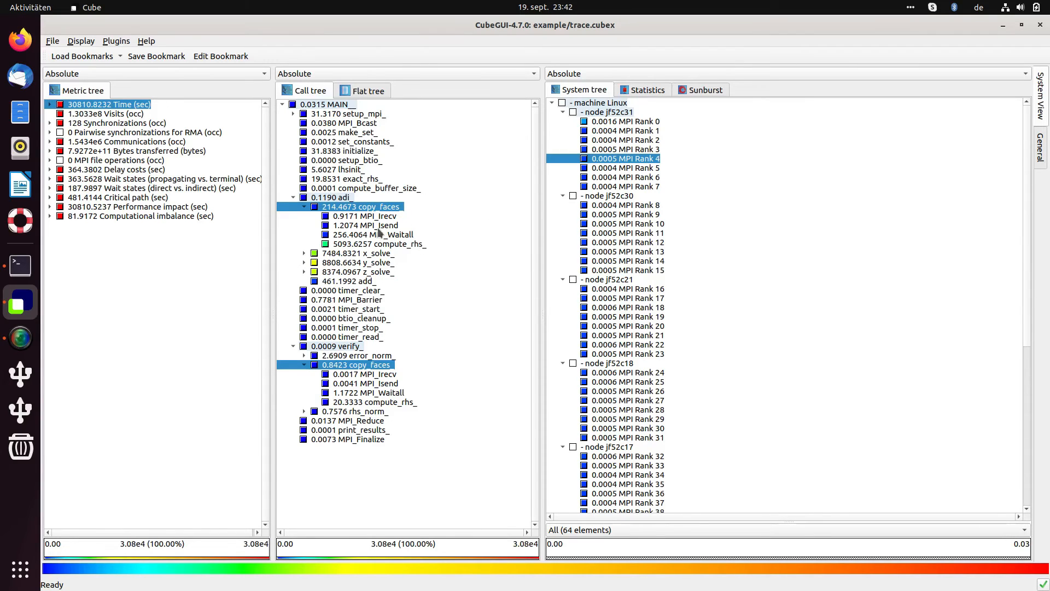
left_click(305, 206)
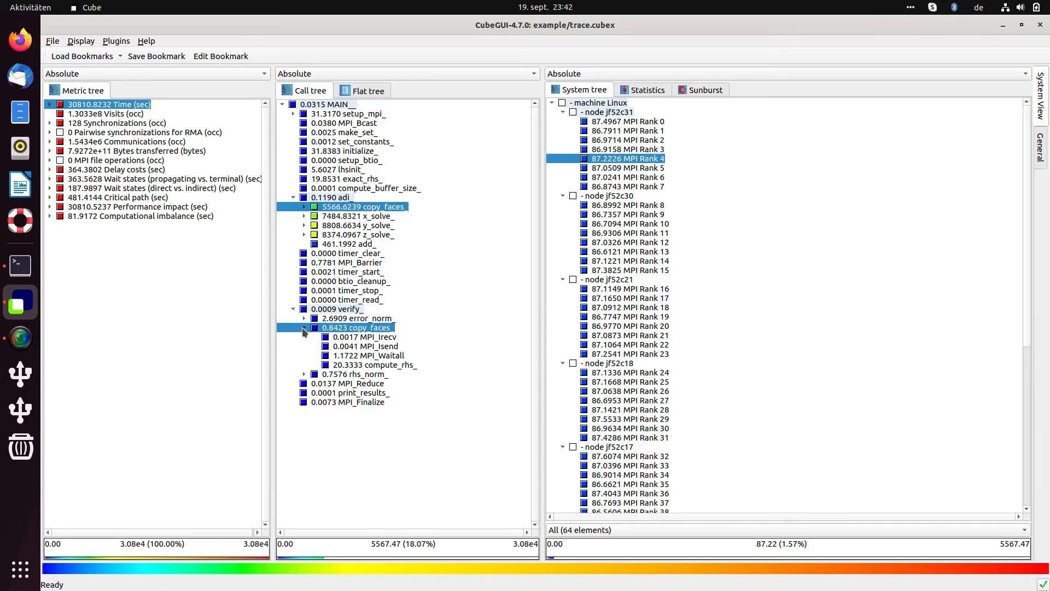
left_click(304, 328)
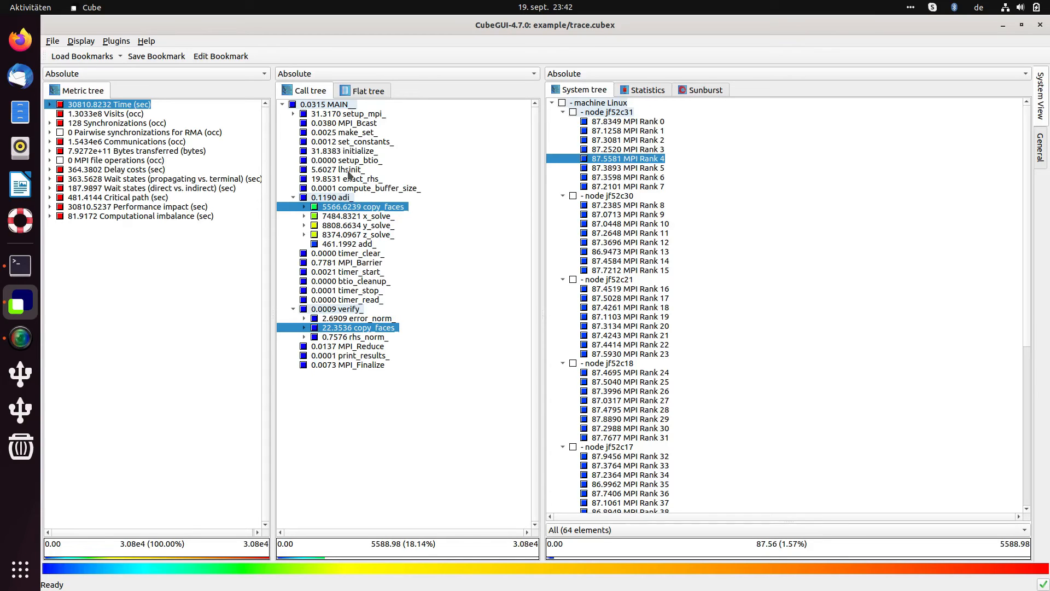
Step: Load the bookmark "2. regions for optimization" and look over the call paths it selects
left_click(82, 57)
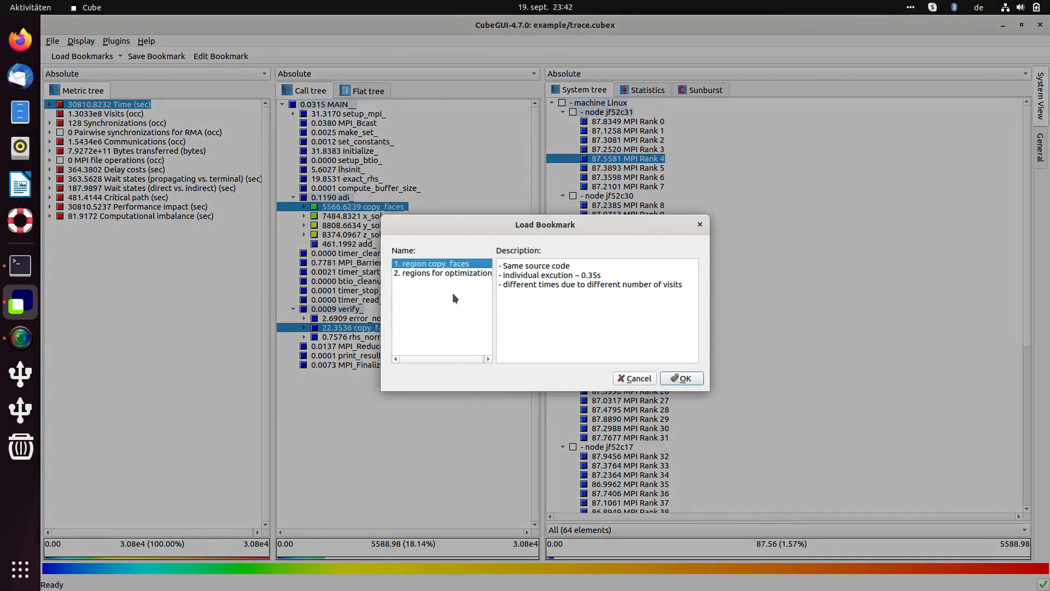
left_click(433, 274)
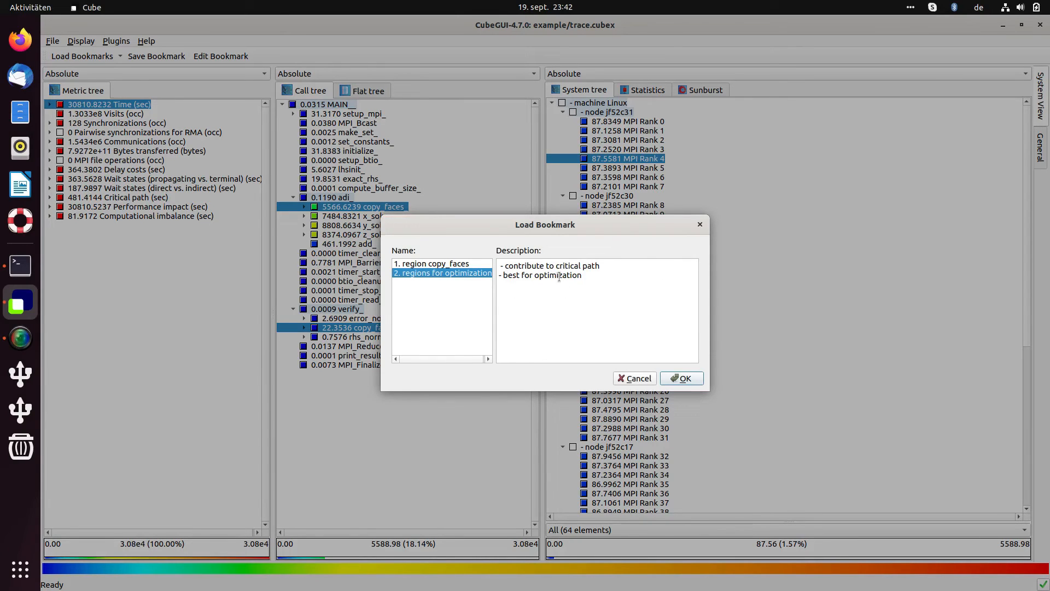
left_click(683, 379)
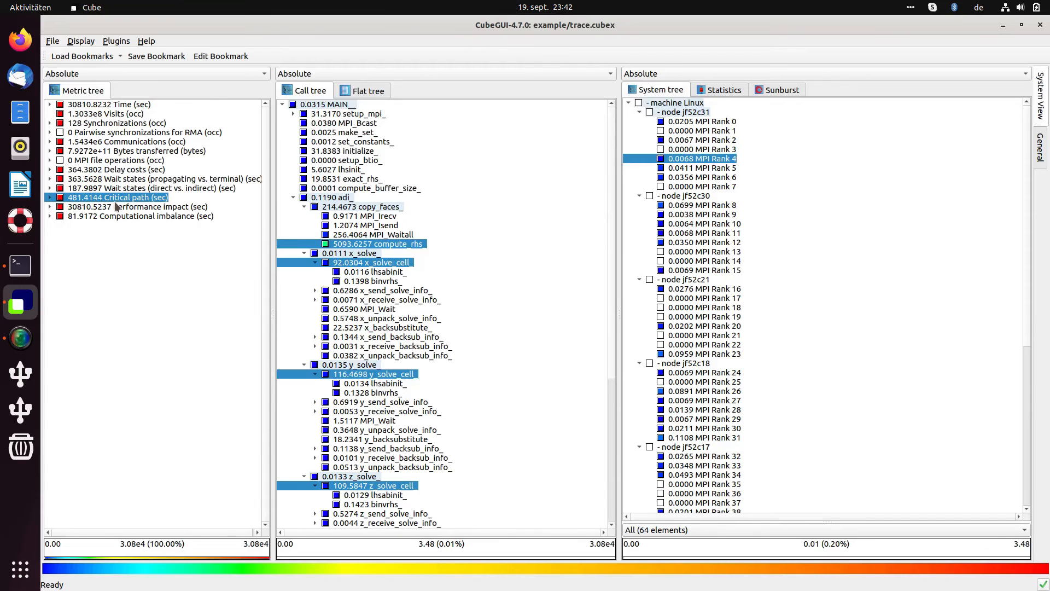
scroll(400, 310, "down", 8)
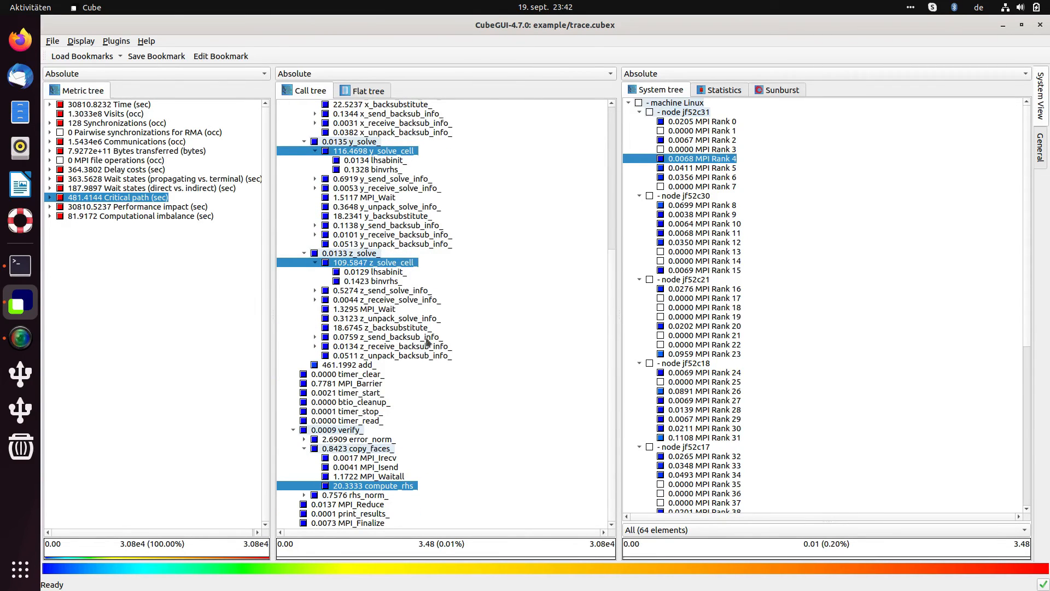
scroll(424, 255, "up", 6)
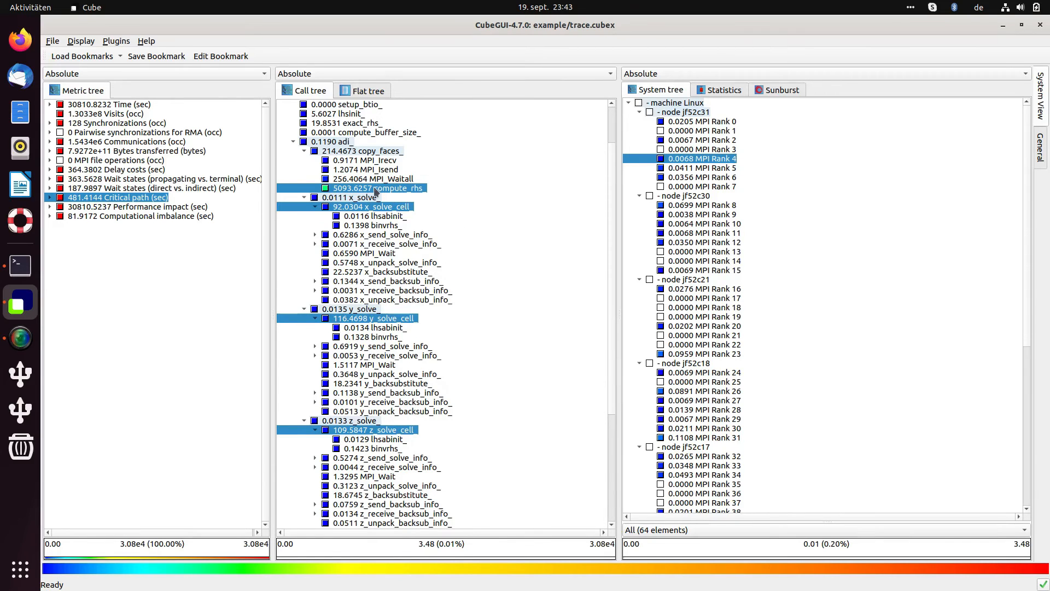
Step: Inspect the distribution over the MPI ranks for x_solve_cell_ and y_solve_cell_ individually
left_click(360, 208)
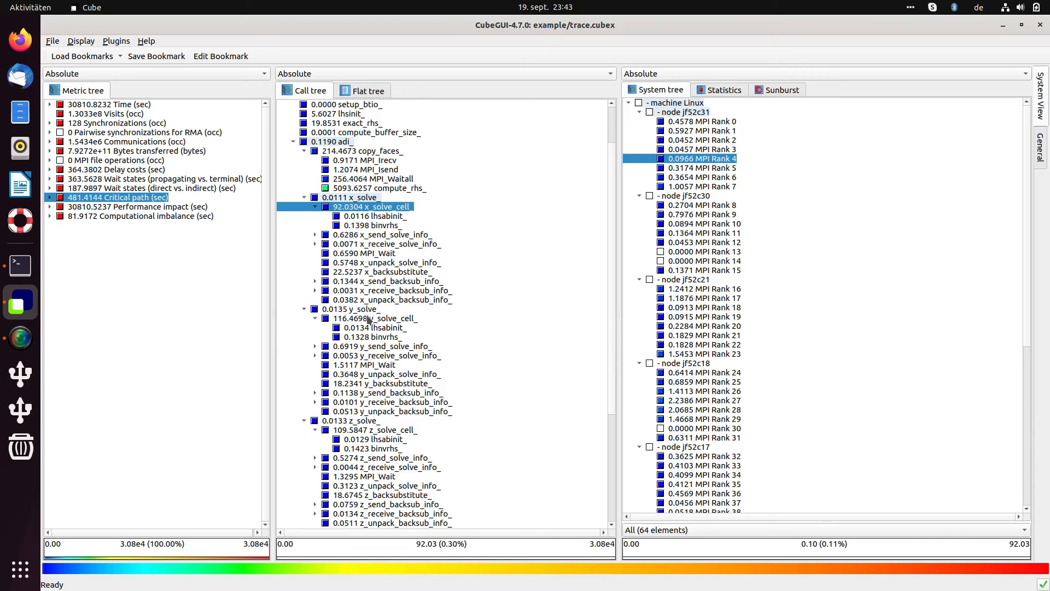
left_click(365, 320)
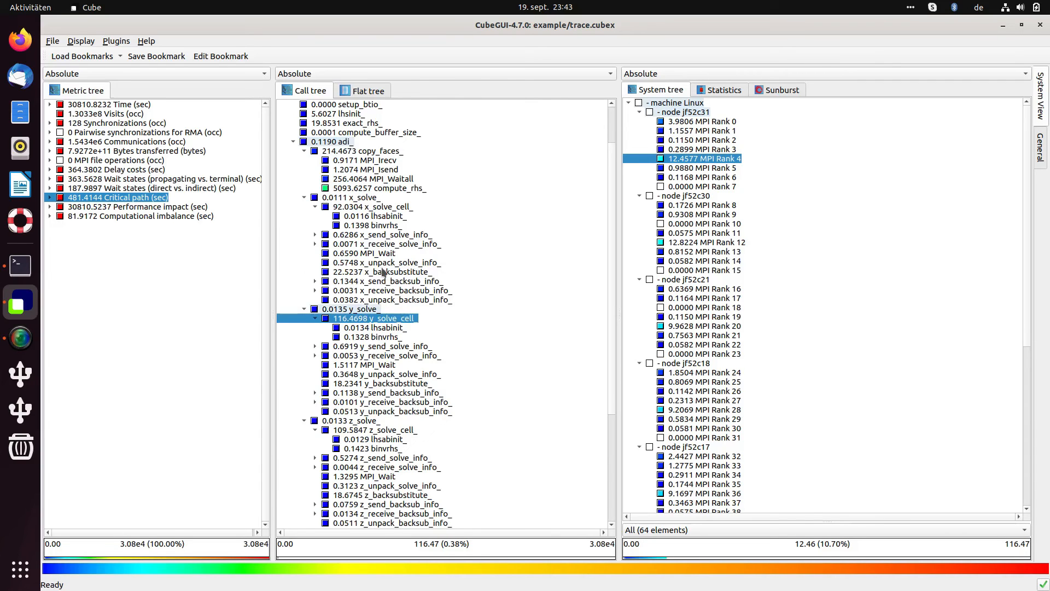
scroll(367, 272, "down", 4)
scroll(368, 272, "up", 5)
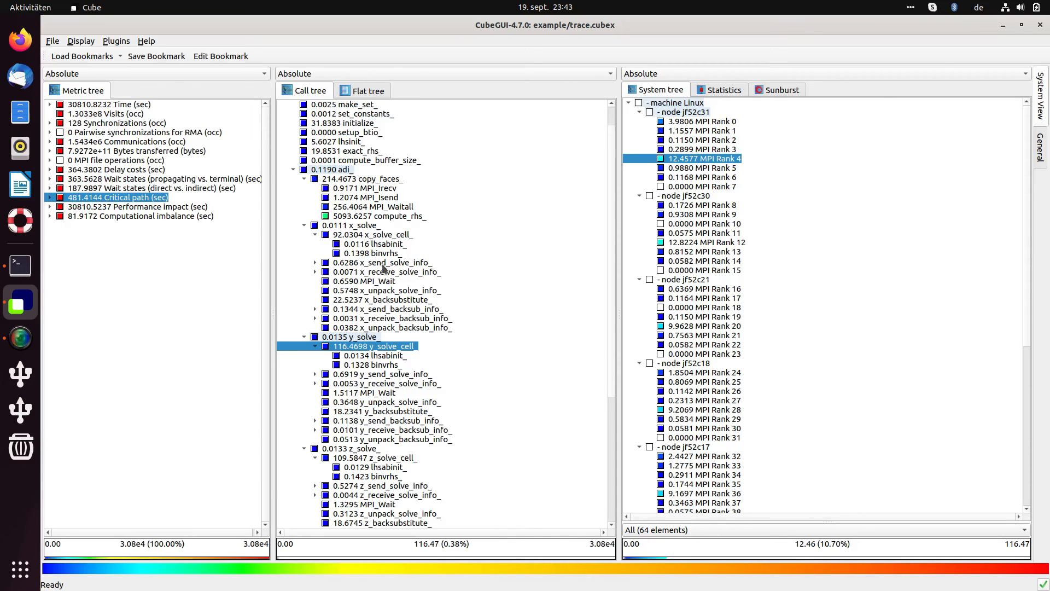
Step: Select compute_rhs_ under adi_, and switch the metric to Wait states (direct vs. indirect) and back to Critical path
left_click(372, 216)
left_click(138, 189)
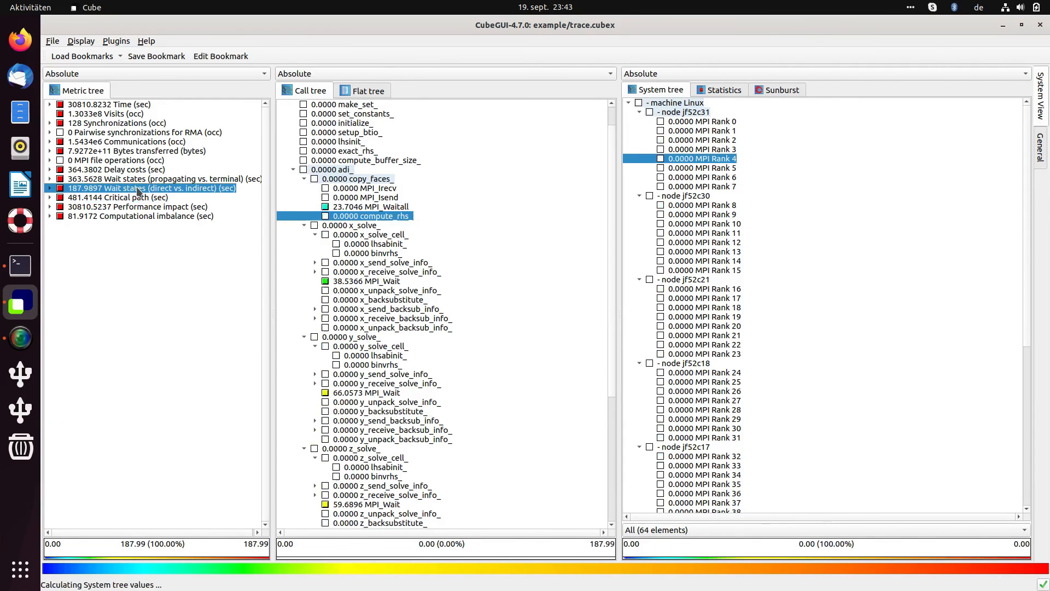
left_click(137, 199)
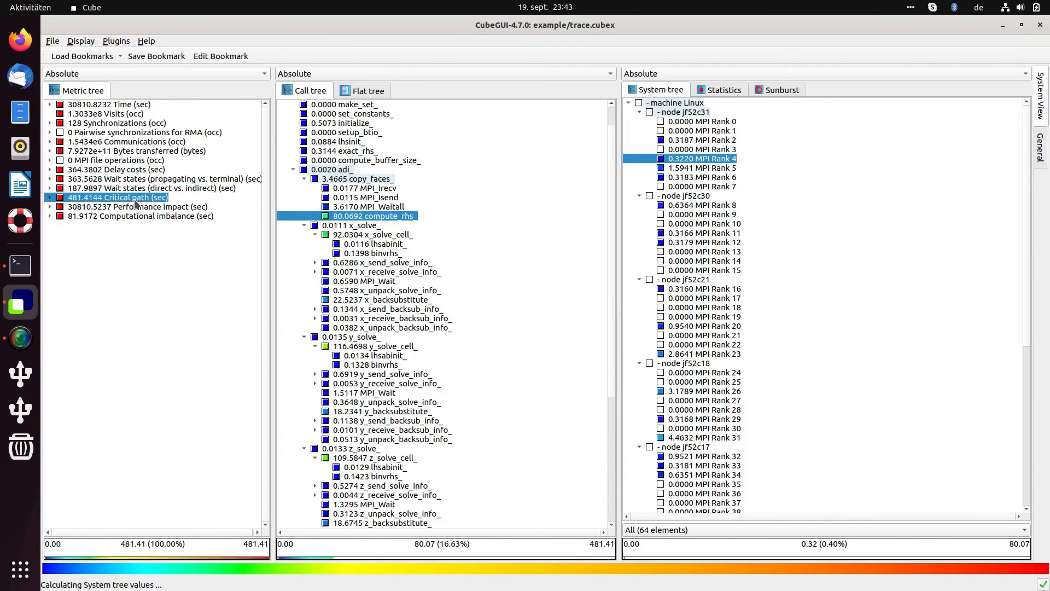
Step: Select the Time metric and look over how it is distributed across the call tree
left_click(95, 114)
key("Up")
scroll(423, 261, "down", 7)
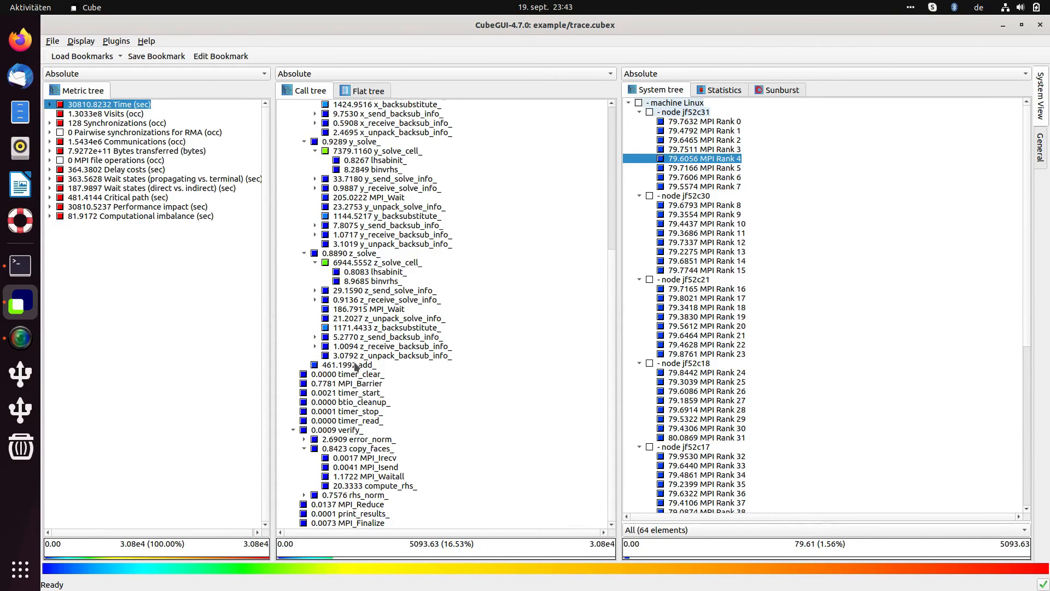
scroll(362, 248, "up", 6)
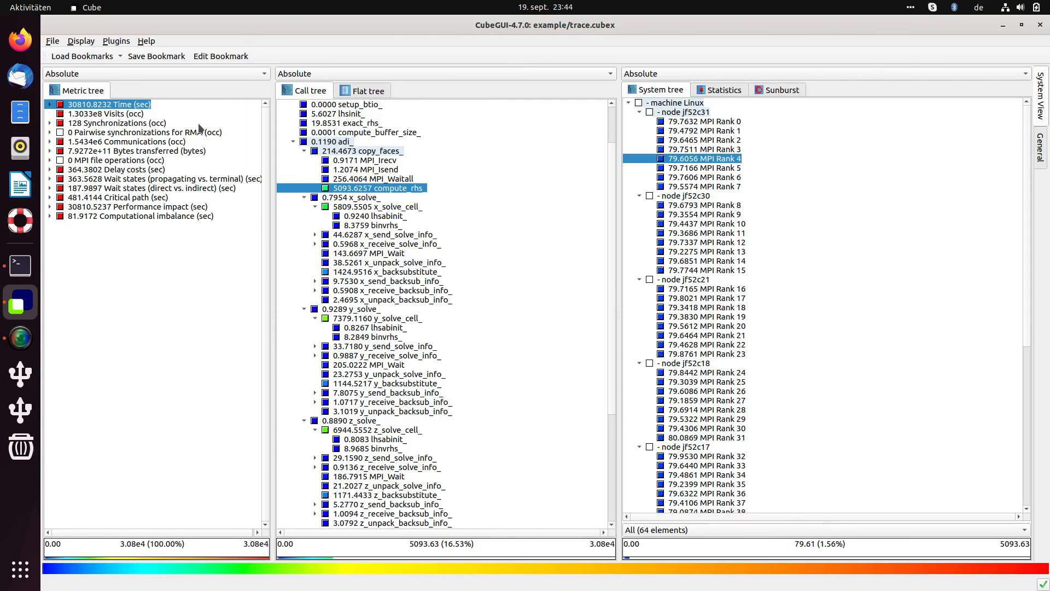
Step: Switch to the Terminal's second session and change the directory to ../share/doc/cubegui/example/
left_click(24, 252)
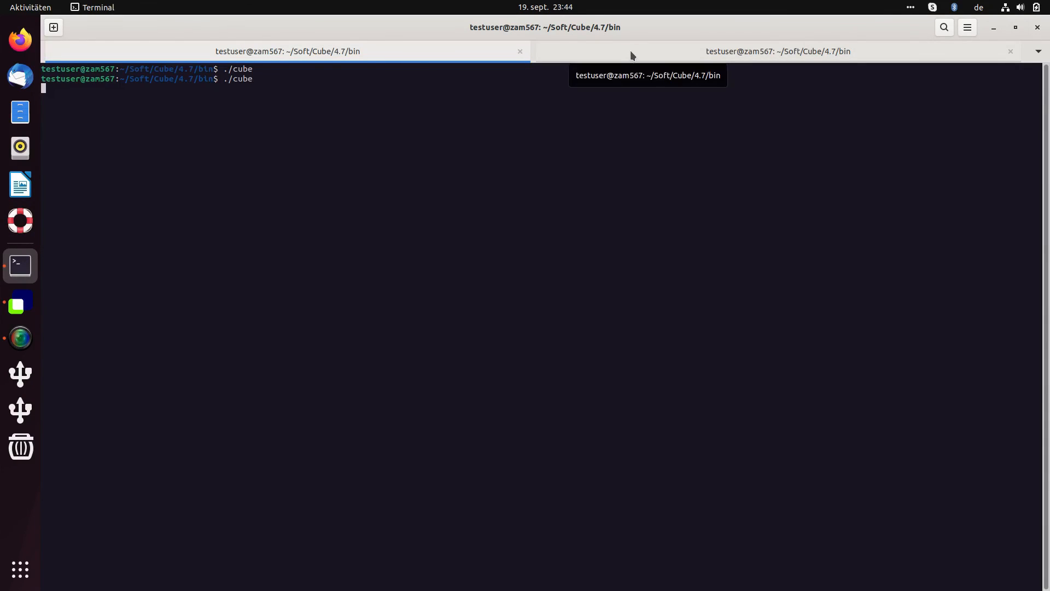
left_click(632, 55)
type("cd ")
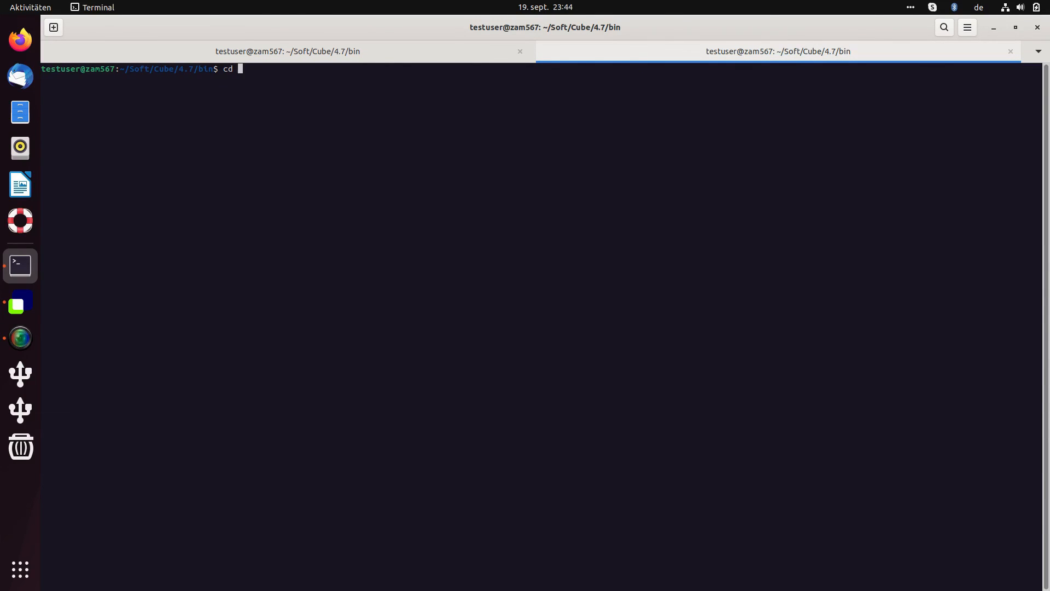
type("../share/doc/cubegui/example/")
key("Return")
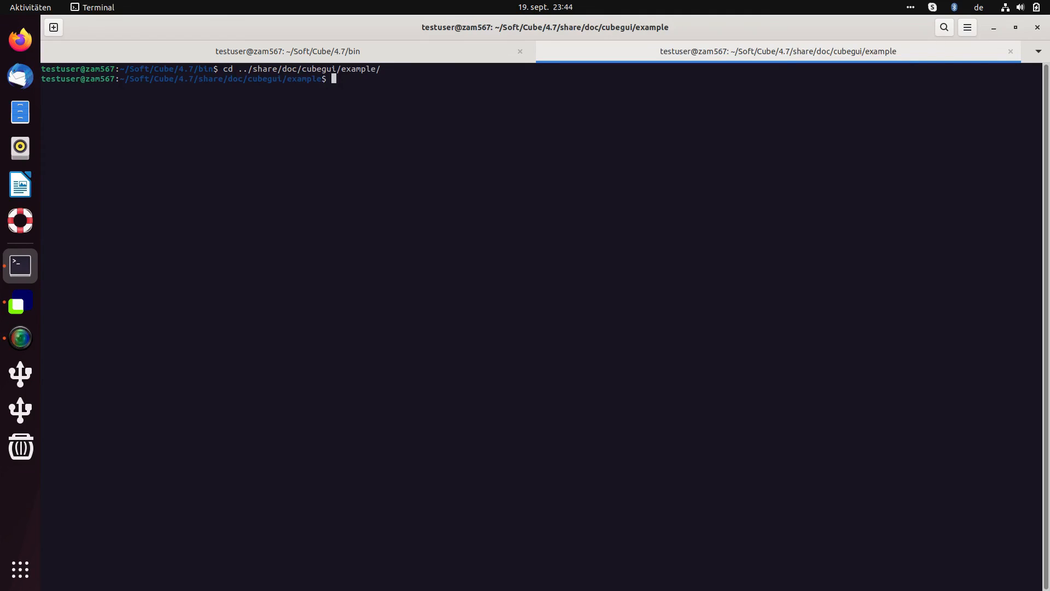
Step: List the directory with ls -la, highlight trace.cubex and trace.ini in the listing, and switch back to Cube
type("ls -la")
key("Return")
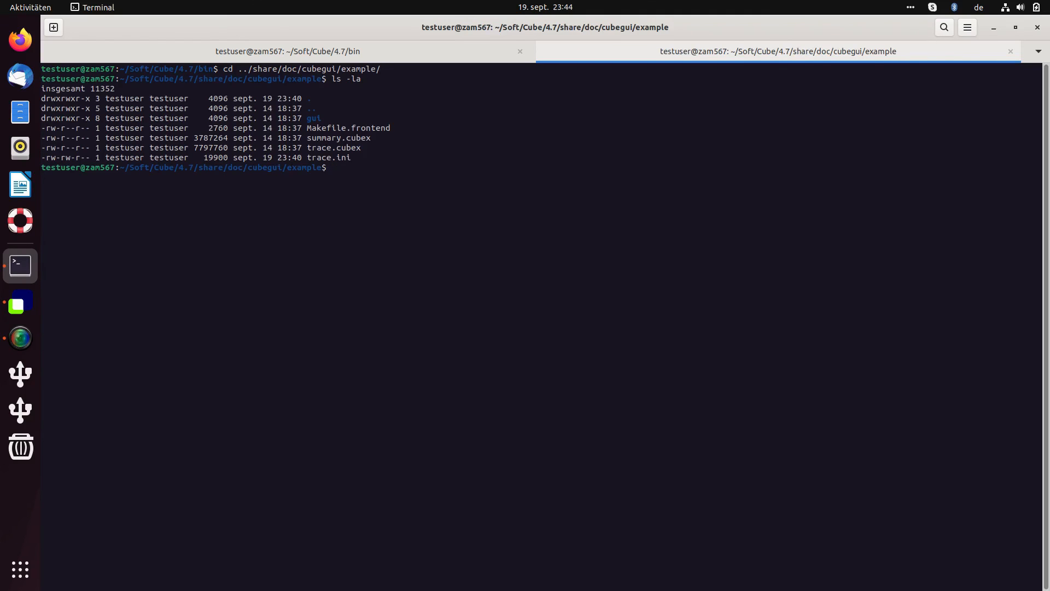
left_click_drag(308, 148, 362, 149)
left_click_drag(306, 157, 351, 157)
left_click(352, 157)
left_click(375, 50)
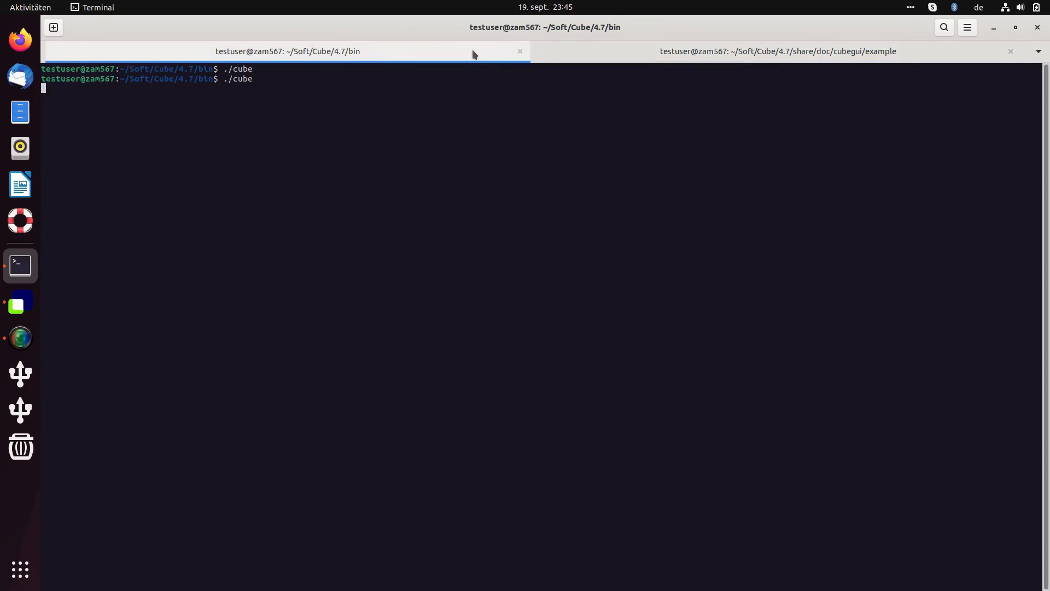
left_click(19, 305)
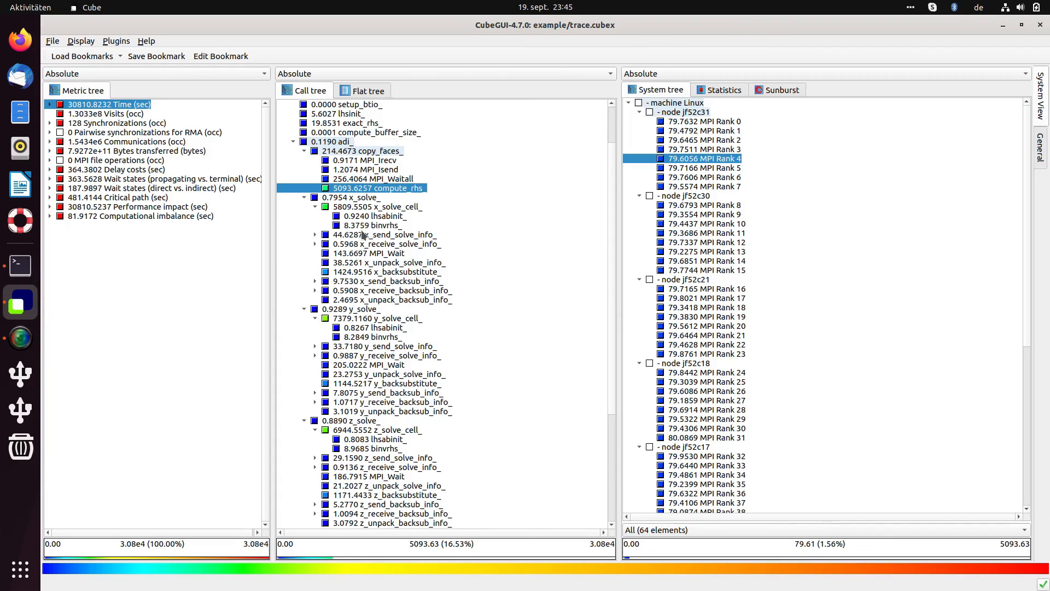